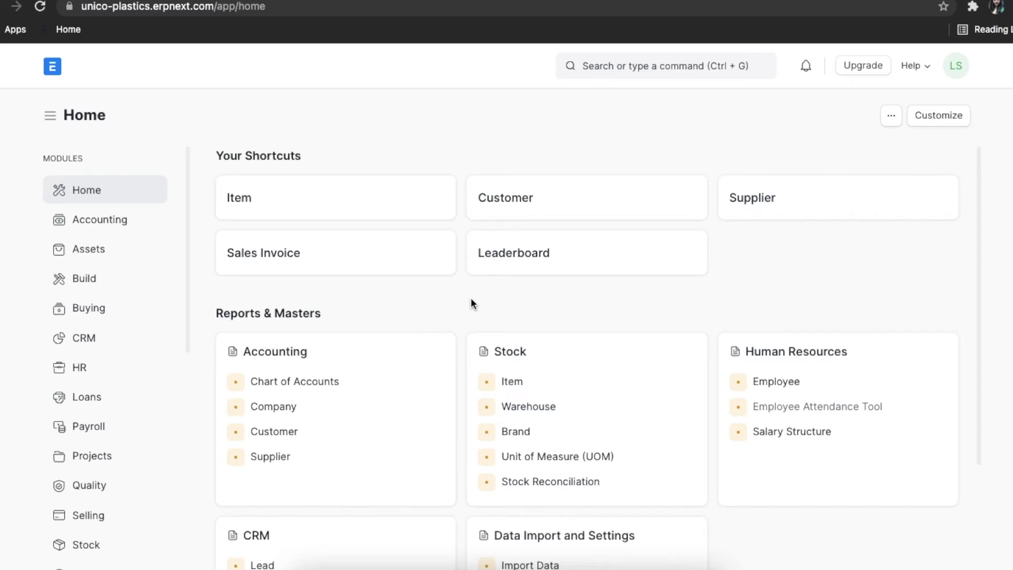
# Start a new contact from the CRM contact list and enter the person's full name.
pyautogui.click(134, 341)
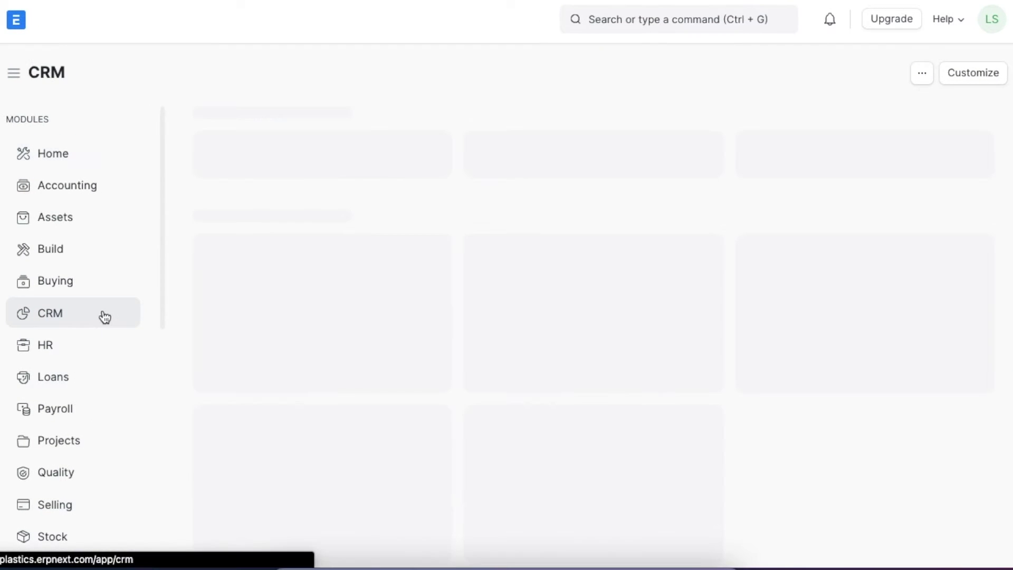
pyautogui.scroll(-6, 439, 365)
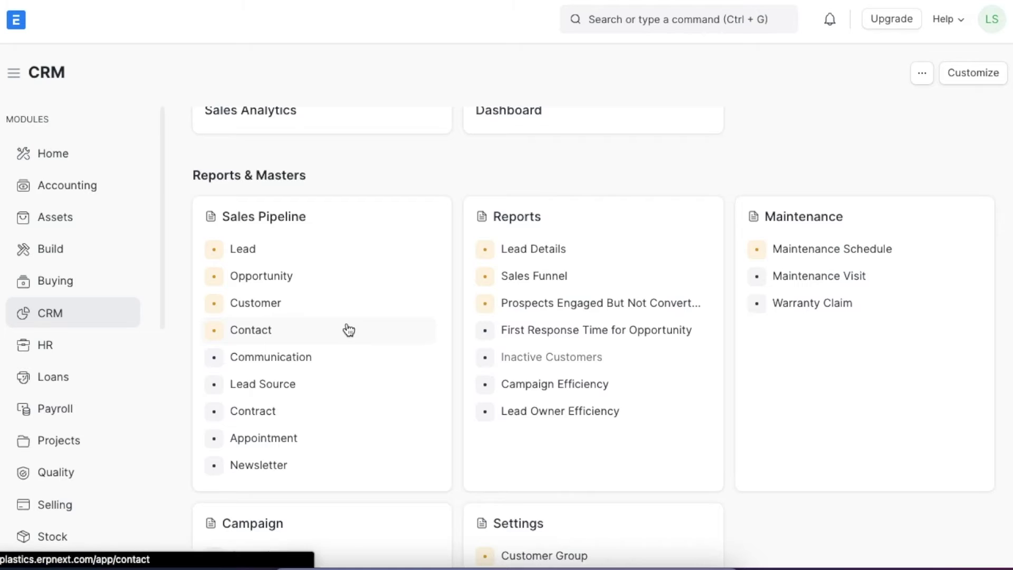
pyautogui.click(347, 327)
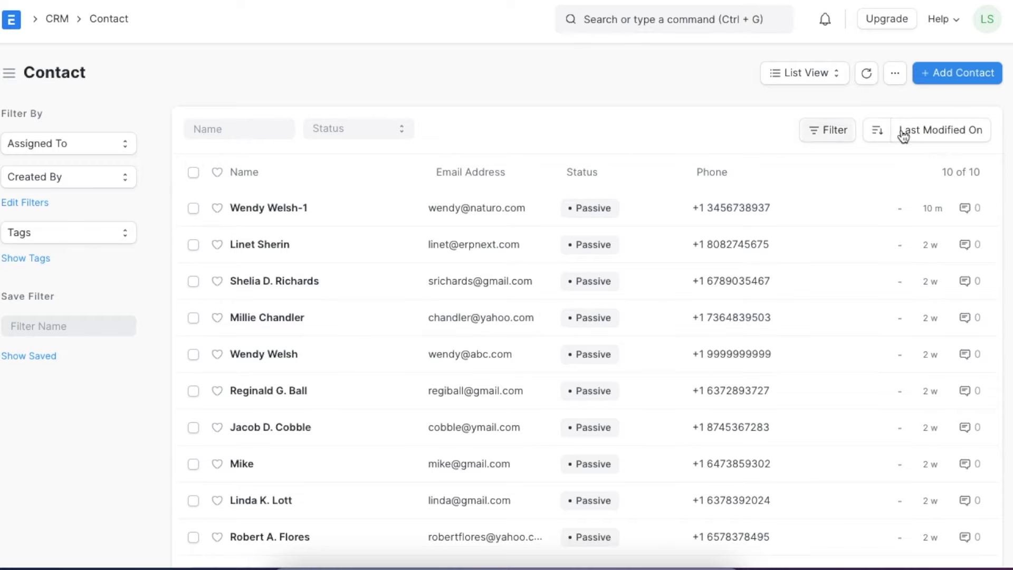
pyautogui.click(964, 75)
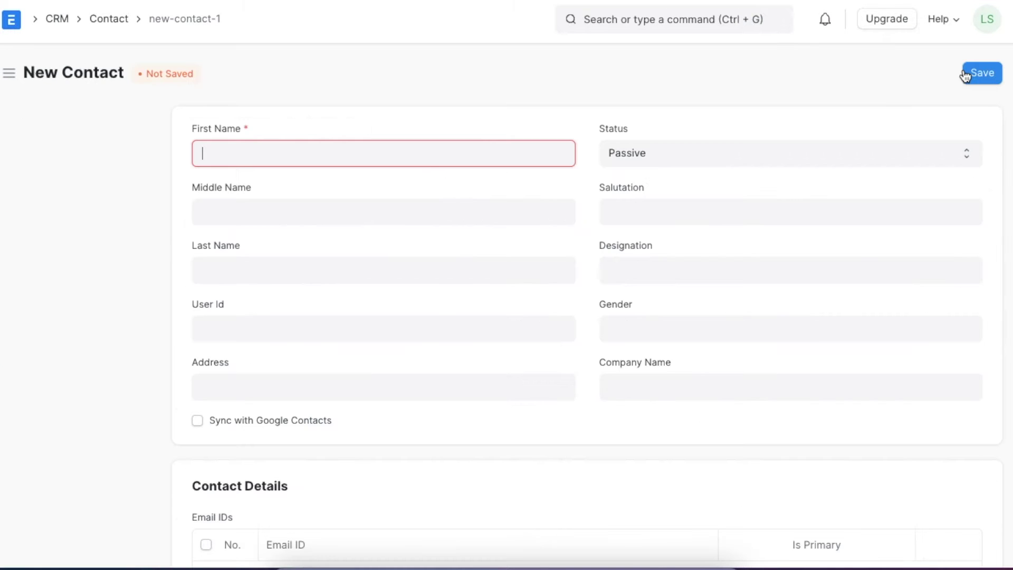
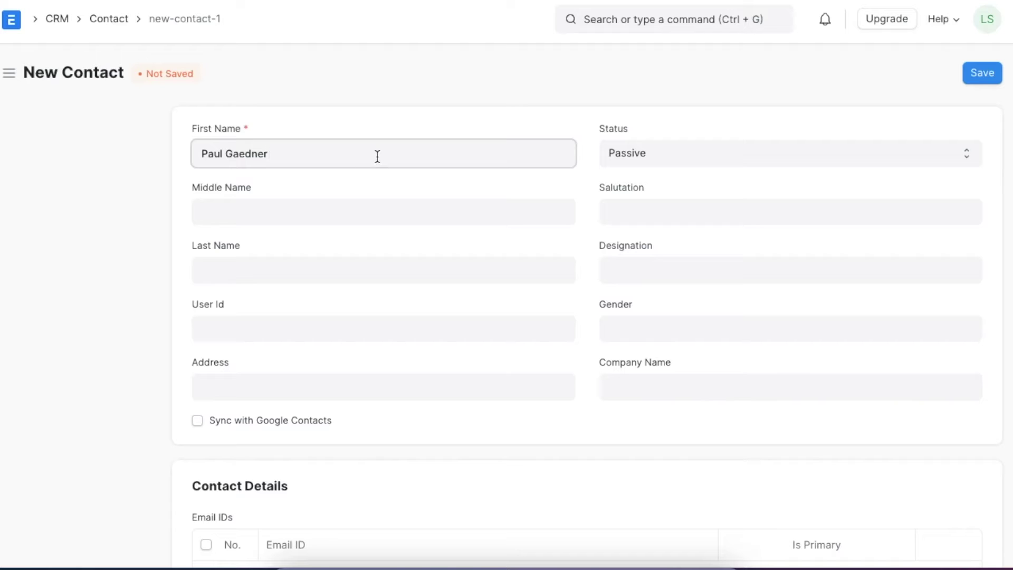
pyautogui.click(246, 153)
pyautogui.press('BackSpace')
pyautogui.write('r')
# Fill in designation Associate and company Kinara Tech, and set the status to Passive.
pyautogui.click(634, 267)
pyautogui.write('Associ')
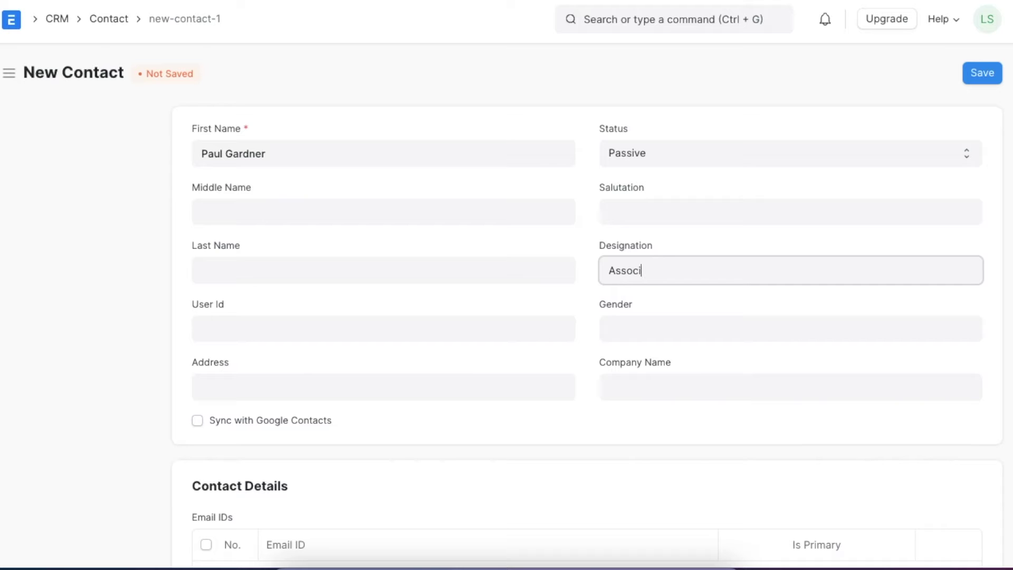
pyautogui.write('ate')
pyautogui.click(636, 387)
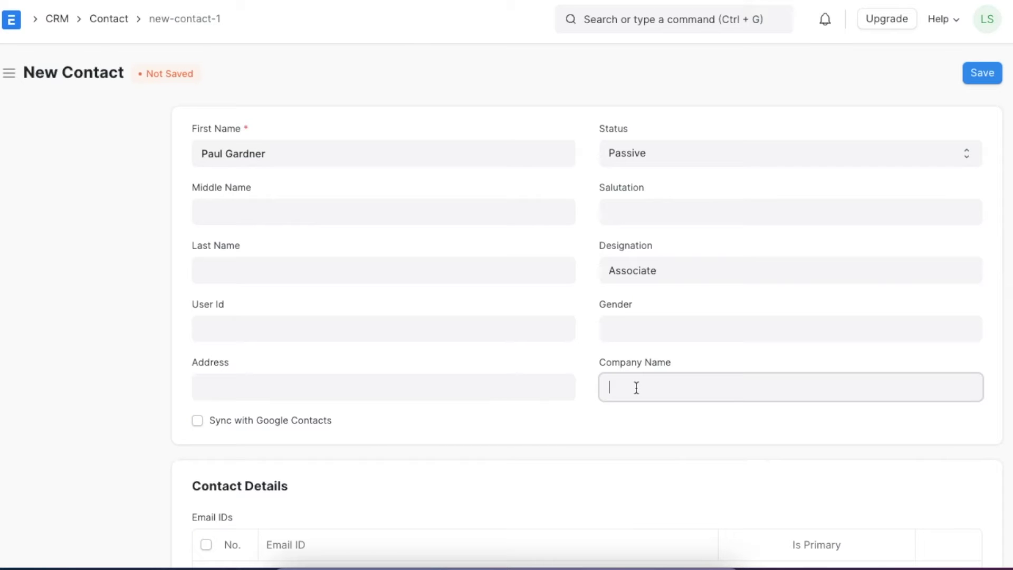
pyautogui.write('Kinara Tech')
pyautogui.click(669, 158)
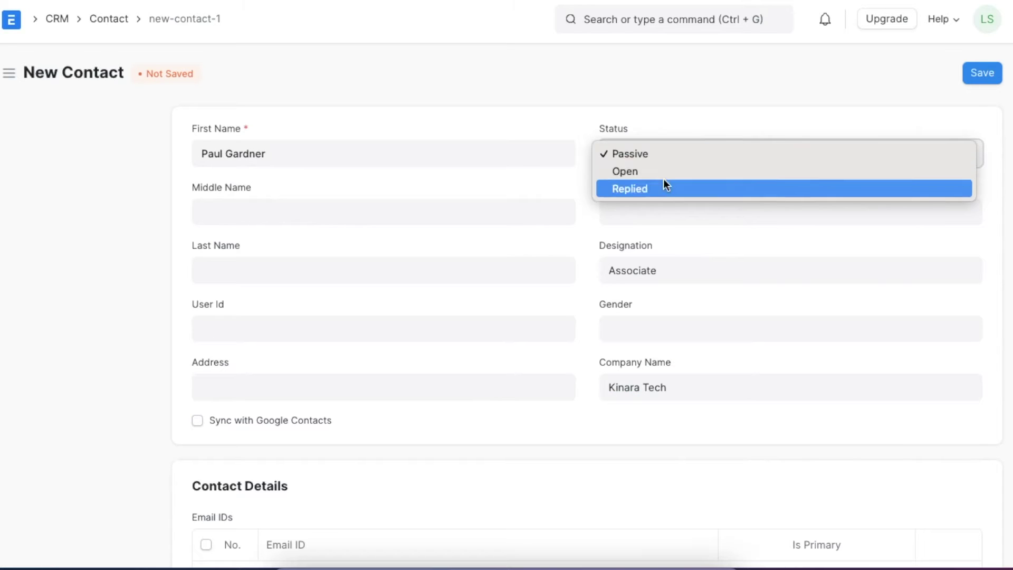
pyautogui.click(664, 172)
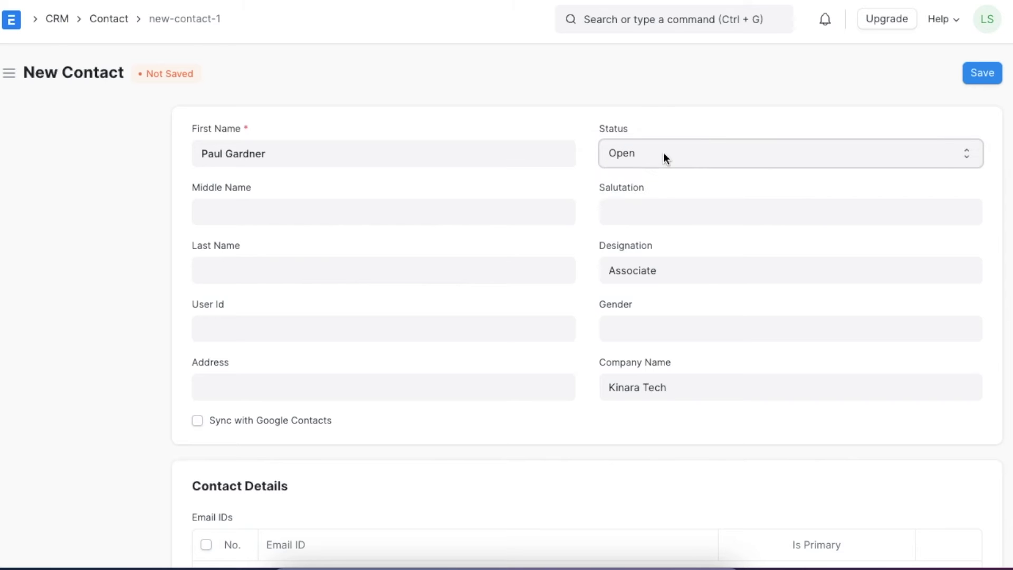
pyautogui.click(664, 153)
pyautogui.click(664, 138)
pyautogui.scroll(-3, 471, 371)
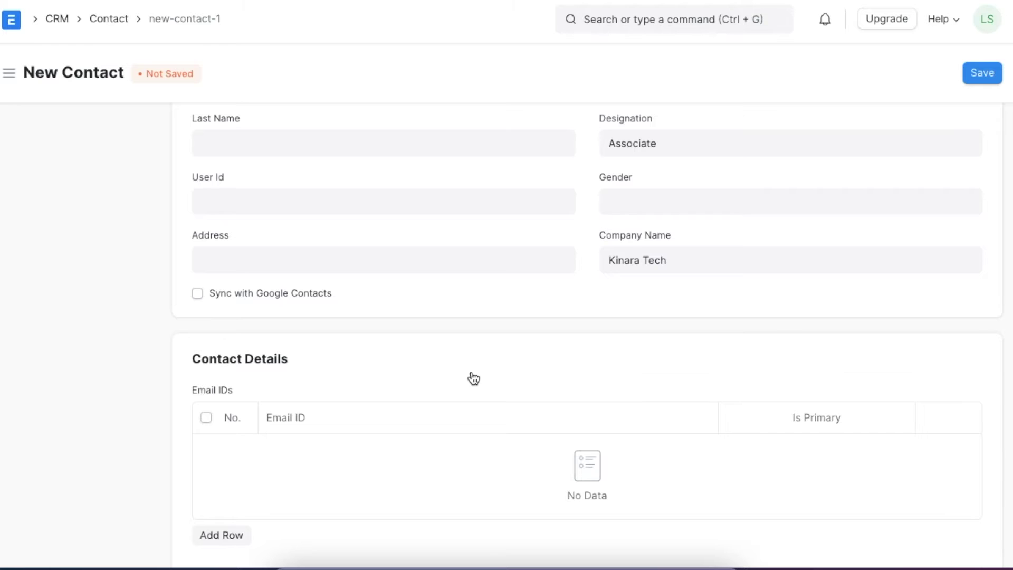
pyautogui.scroll(-3, 473, 378)
pyautogui.scroll(-2, 474, 376)
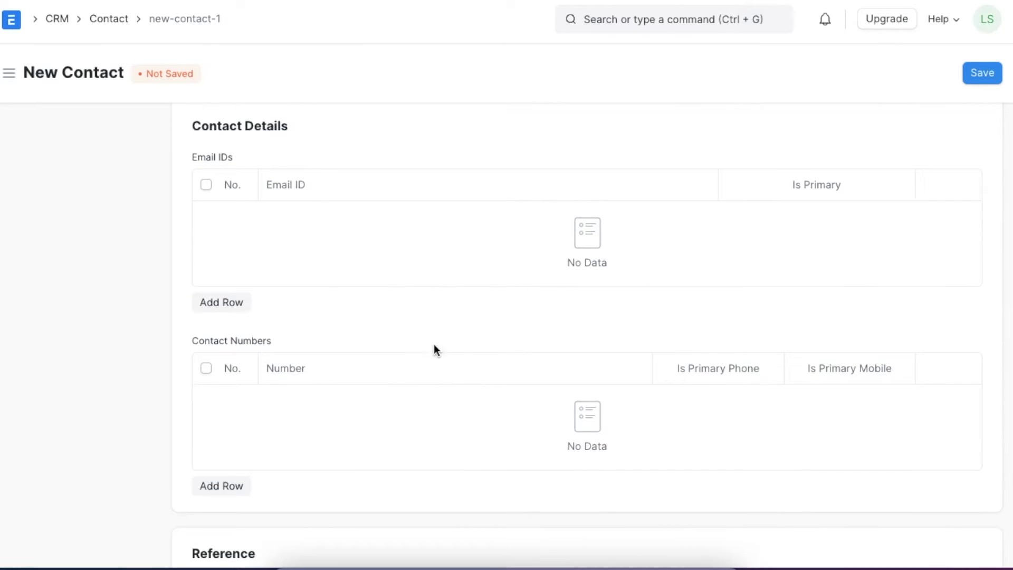
# Add the contact's work and personal email addresses, marking the work one as primary.
pyautogui.click(239, 306)
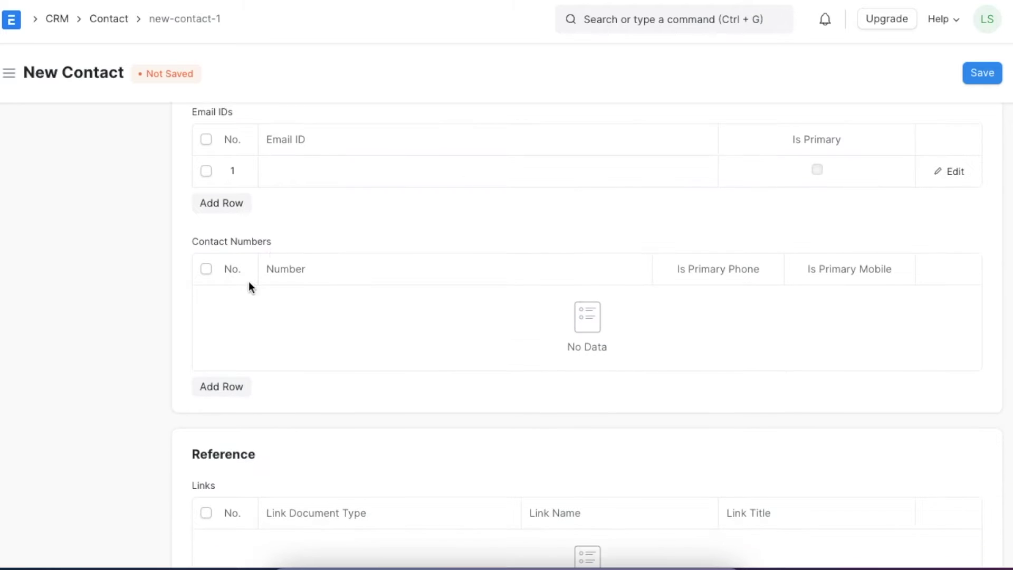
pyautogui.click(302, 173)
pyautogui.write('p')
pyautogui.press('BackSpace')
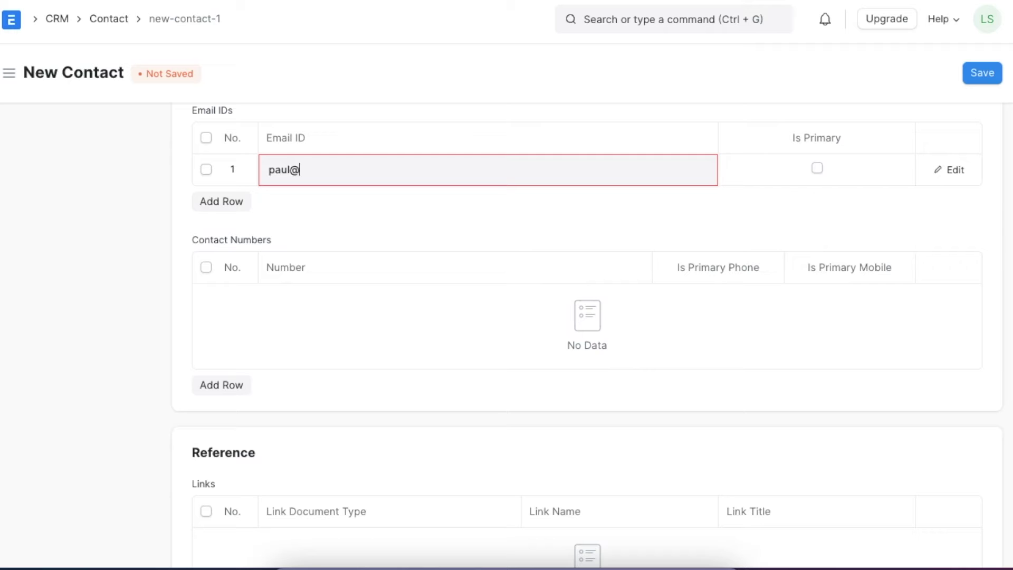
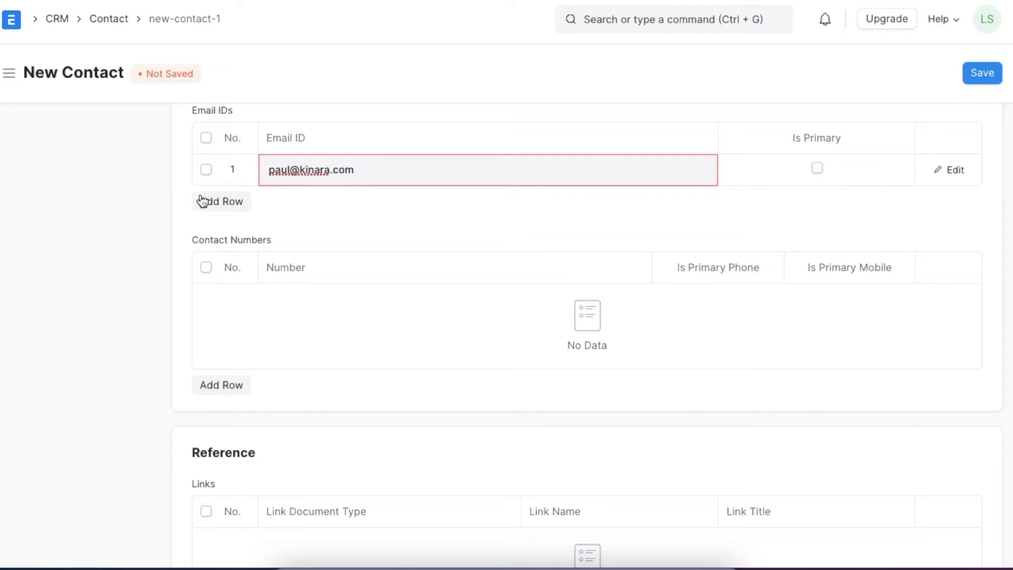
pyautogui.click(232, 204)
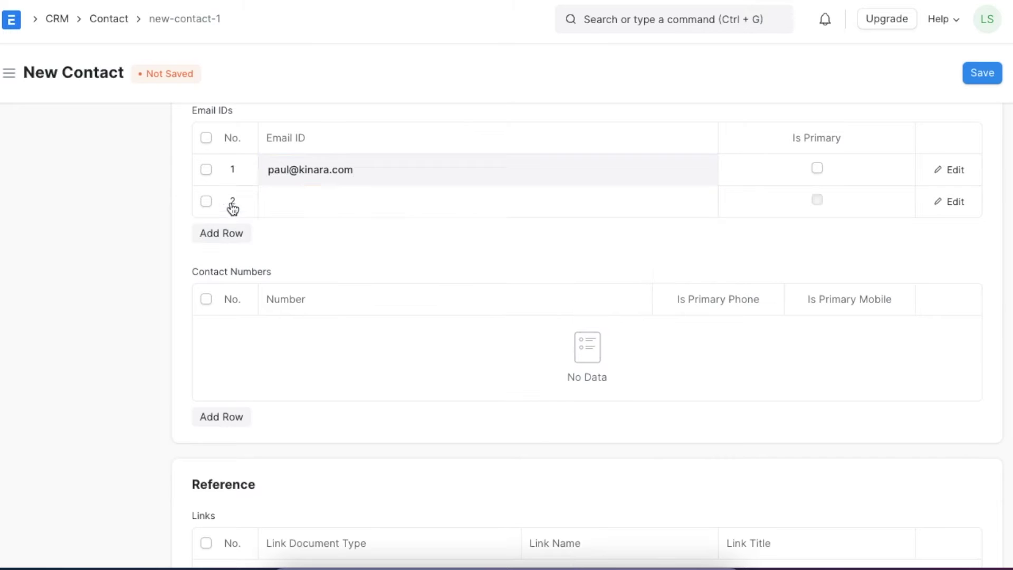
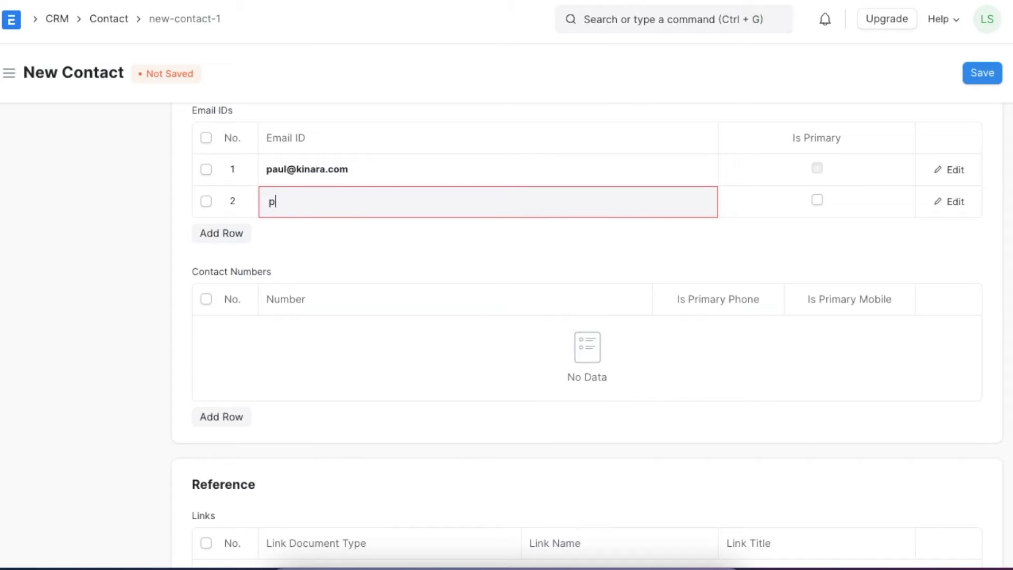
pyautogui.click(816, 169)
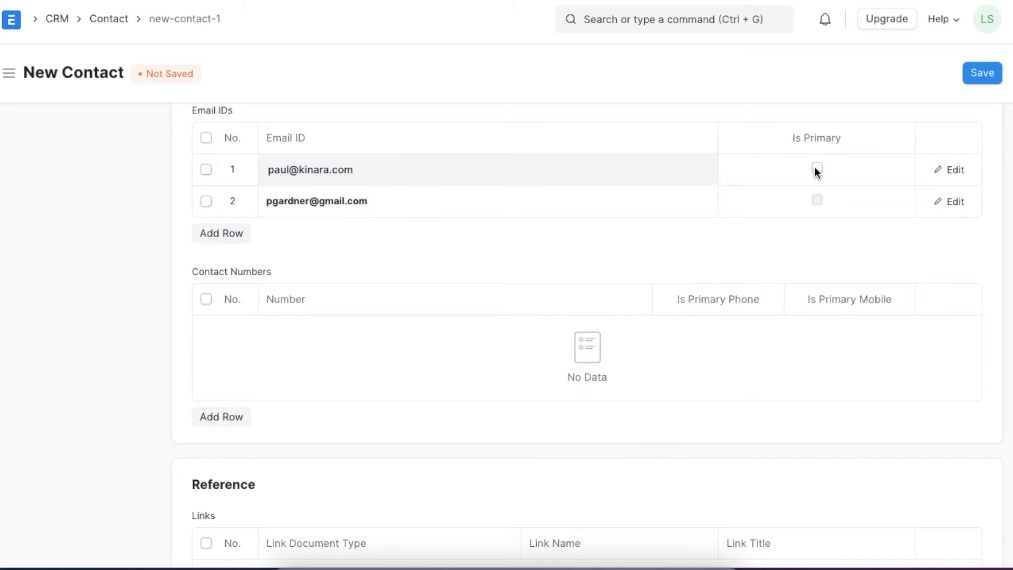
pyautogui.click(817, 167)
# Add a contact number row with the person's phone number.
pyautogui.click(222, 416)
pyautogui.click(308, 170)
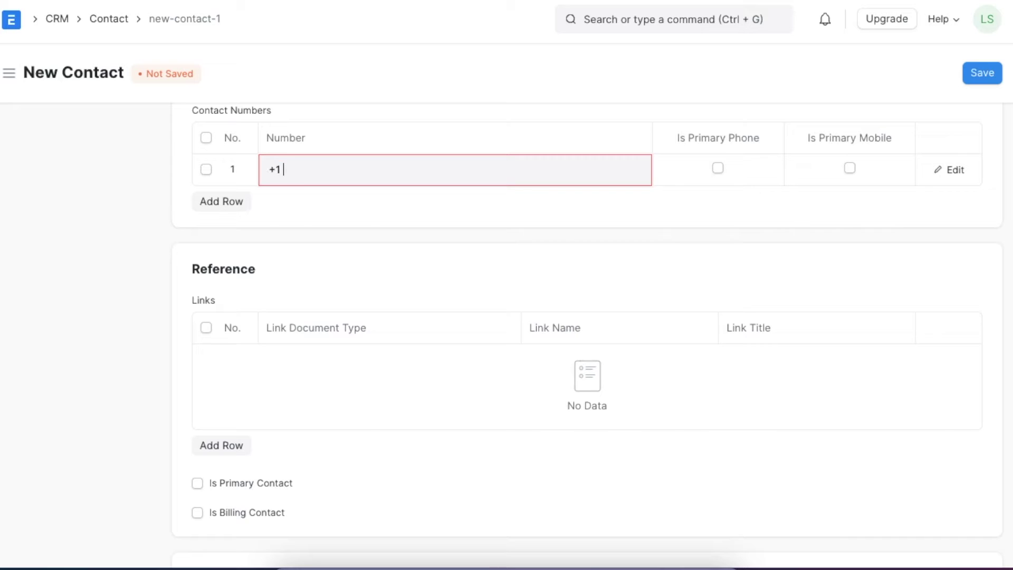
# Flag the number as primary phone and add a Links row pointing to the person's Lead.
pyautogui.click(718, 168)
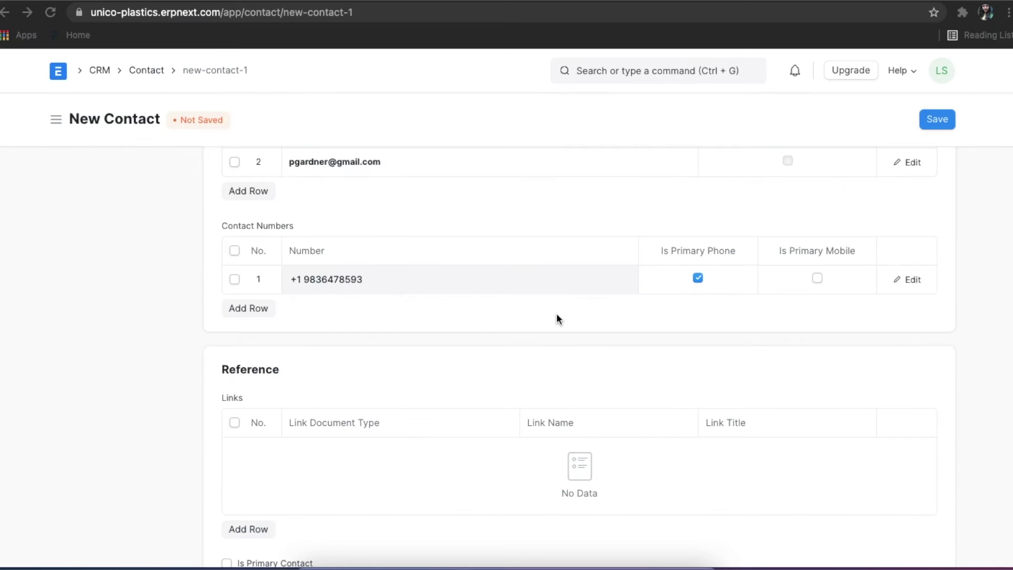
pyautogui.scroll(-4, 556, 312)
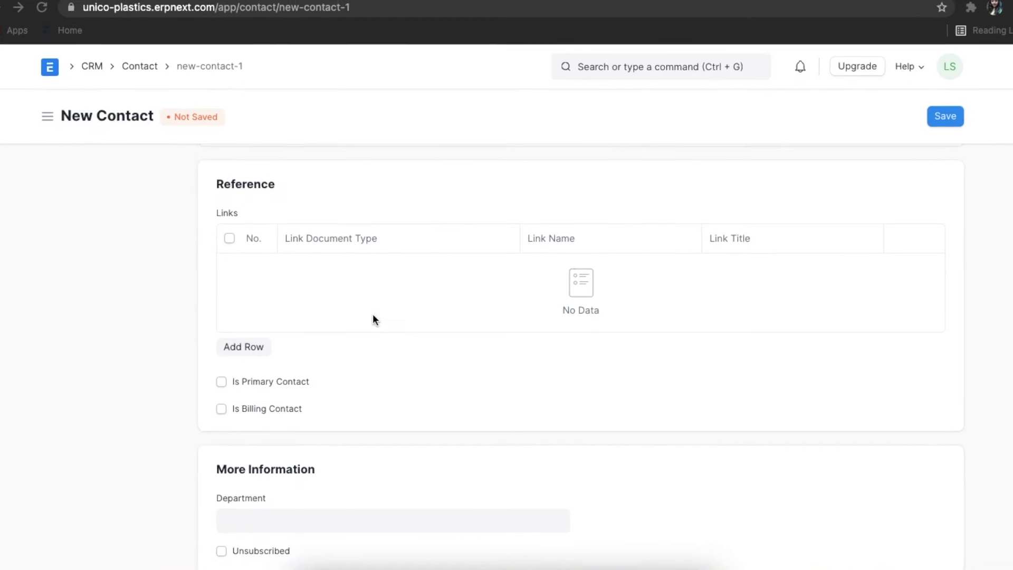
pyautogui.click(255, 348)
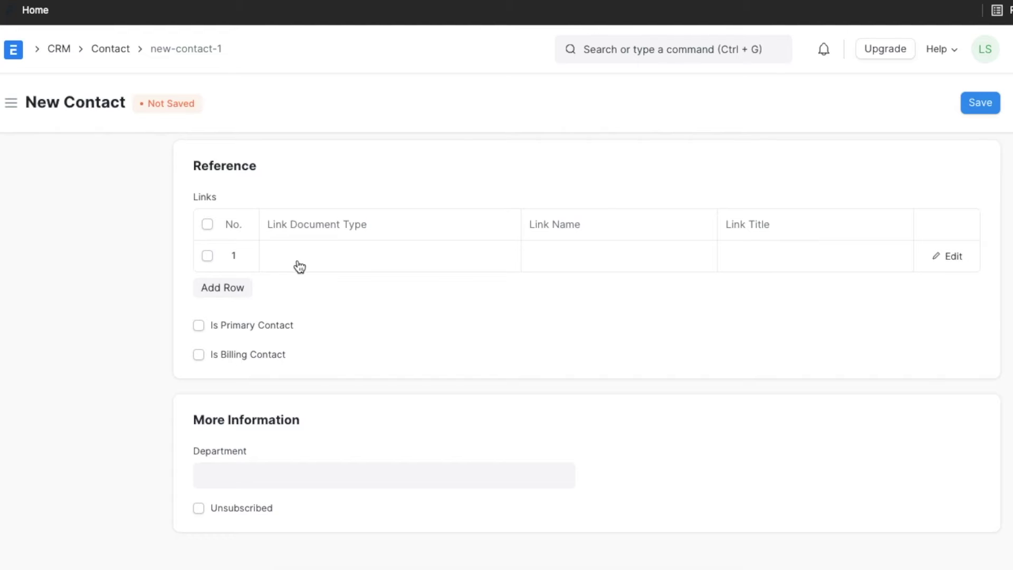
pyautogui.click(297, 259)
pyautogui.write('lead')
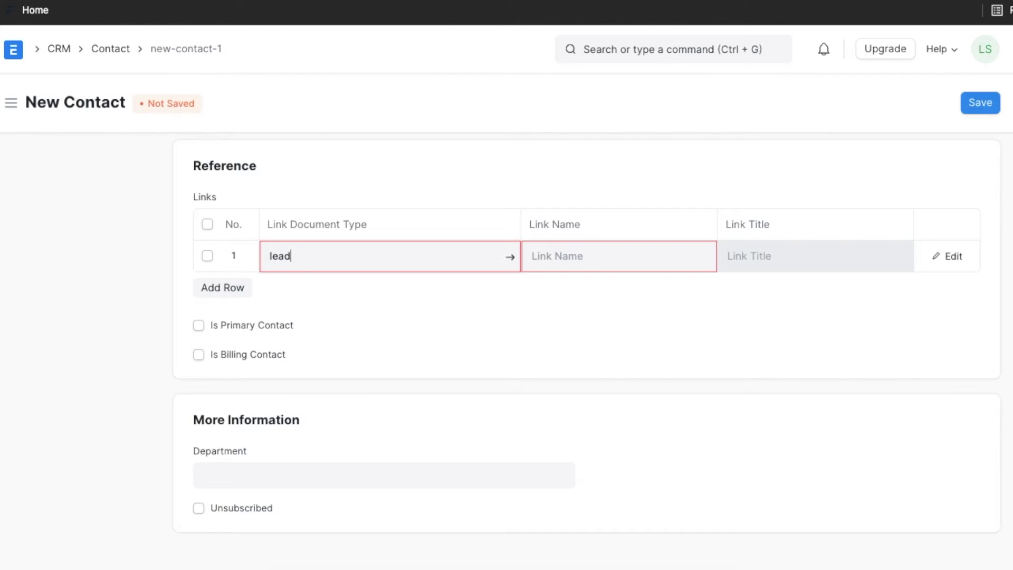
pyautogui.click(310, 299)
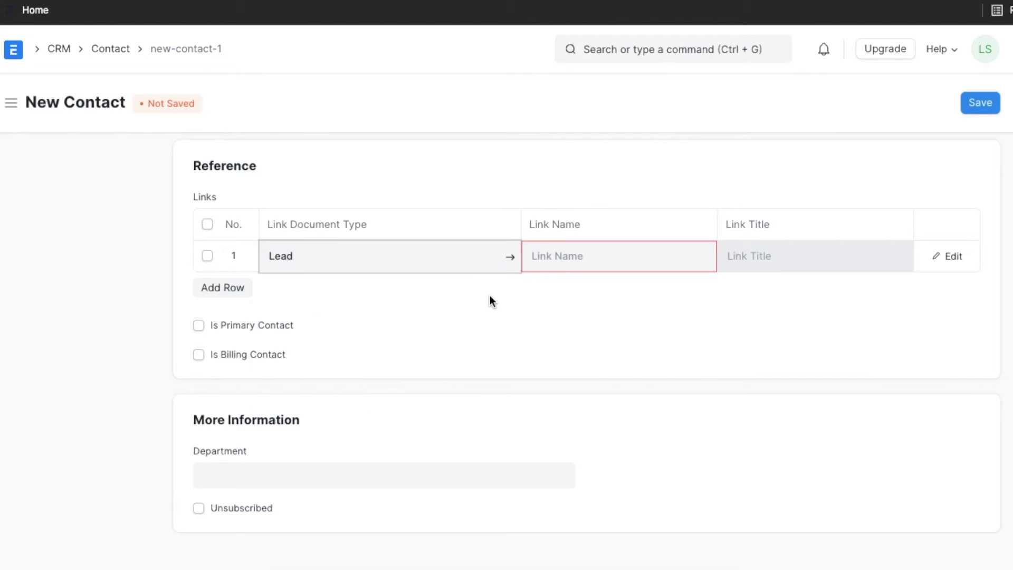
pyautogui.click(549, 258)
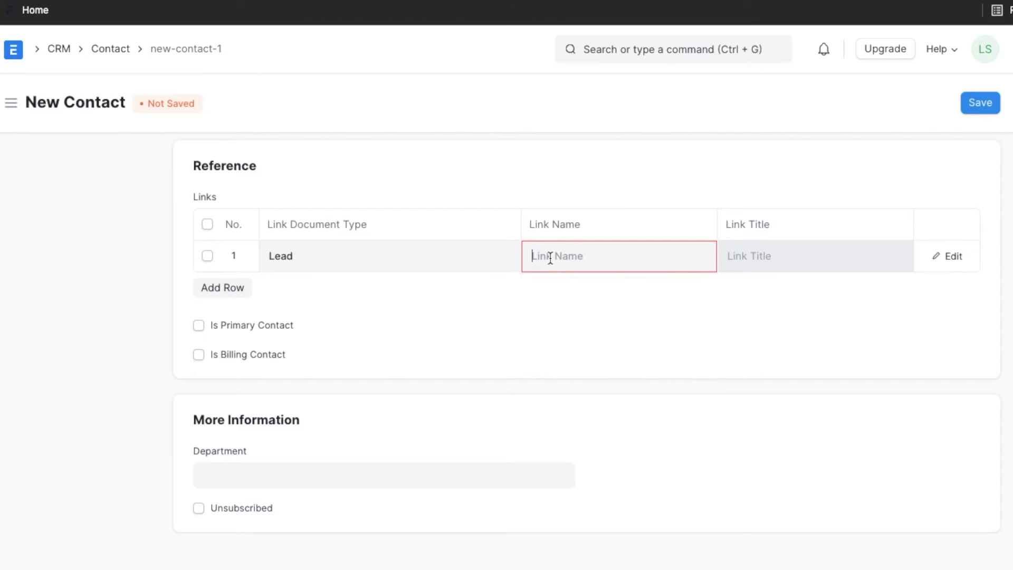
pyautogui.click(571, 351)
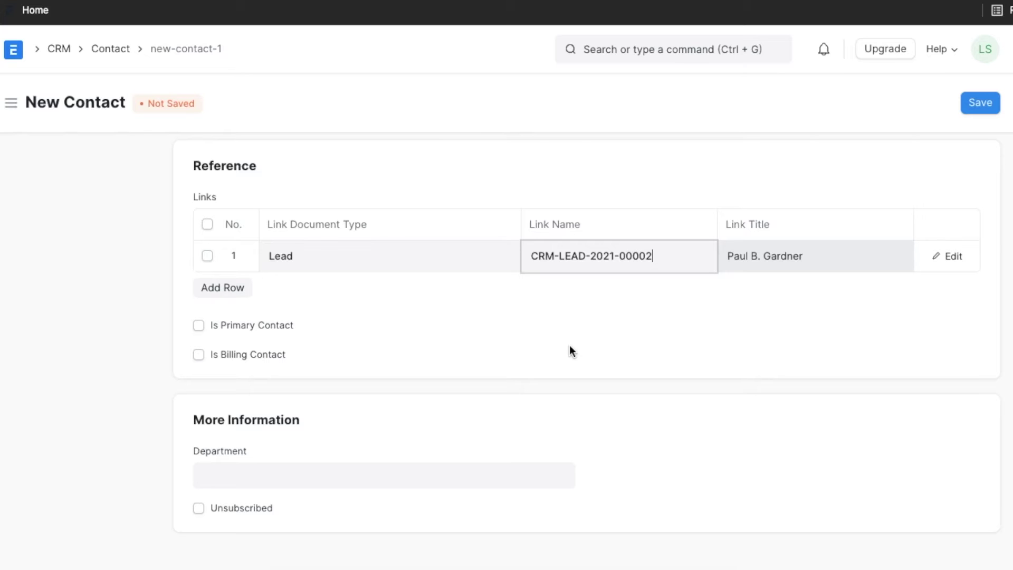
pyautogui.scroll(10, 569, 344)
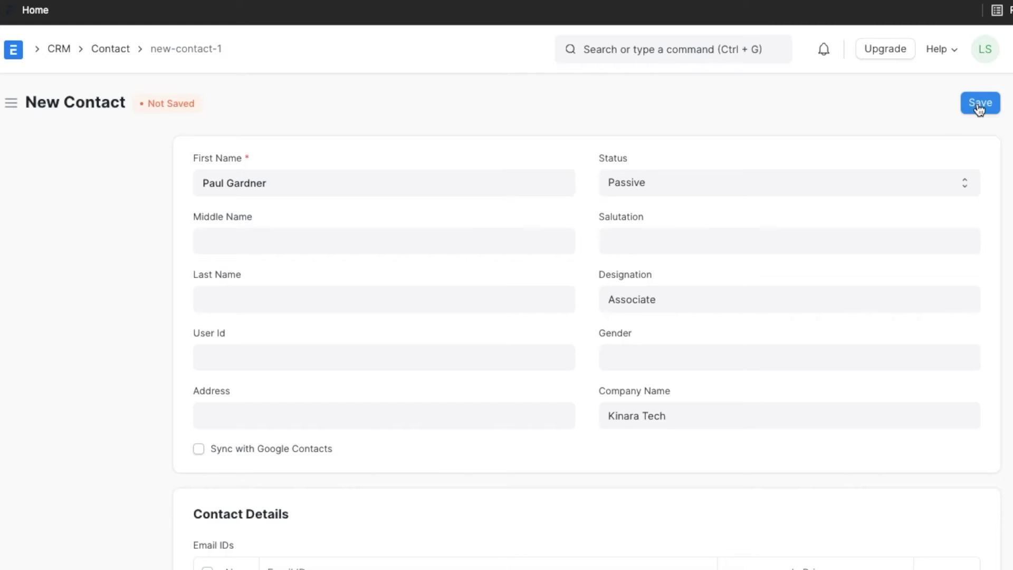
# Save the contact, invite them as a user, and dismiss the welcome-email confirmation.
pyautogui.click(977, 103)
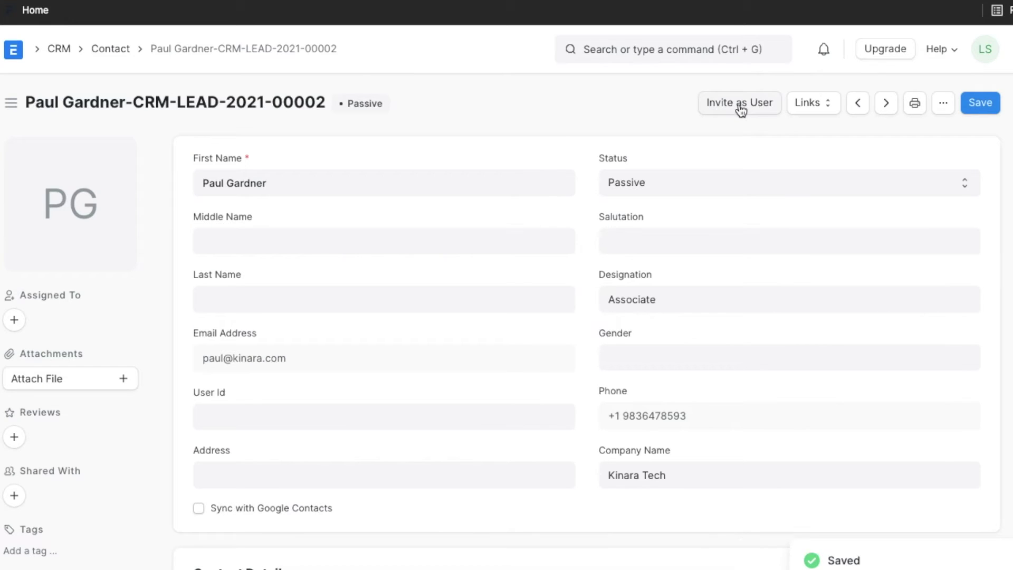
pyautogui.click(758, 105)
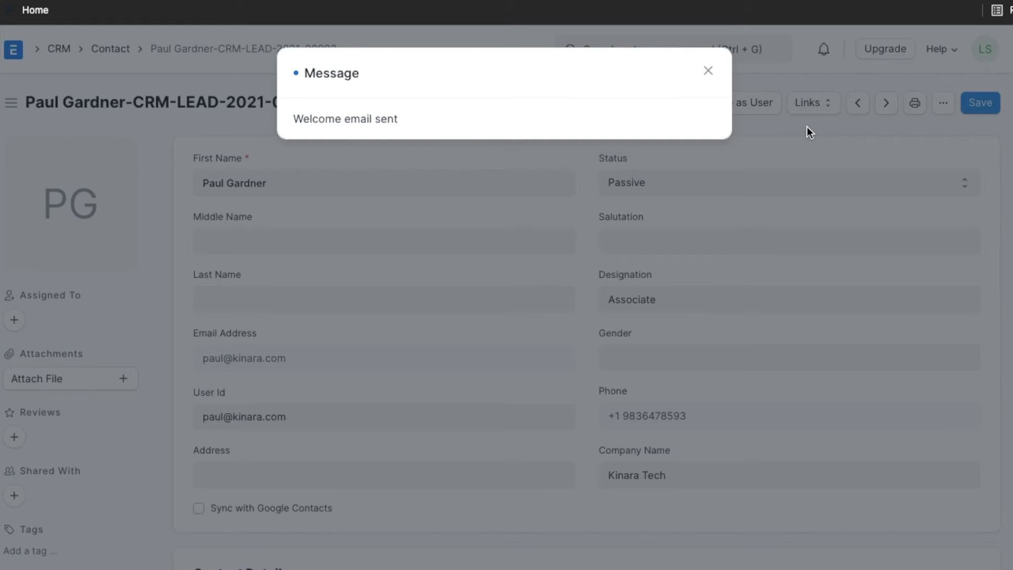
pyautogui.click(708, 72)
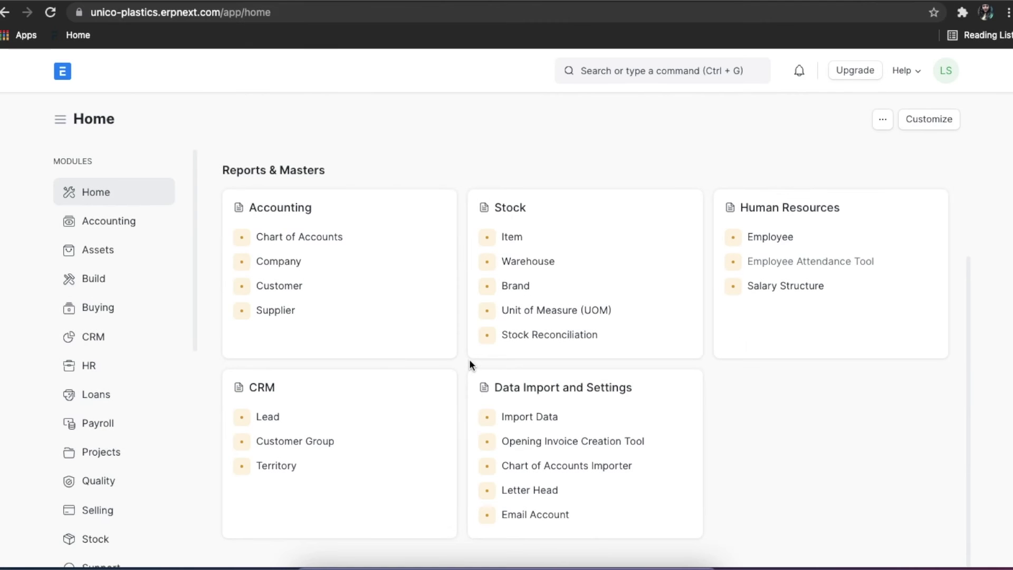
pyautogui.scroll(-3, 182, 462)
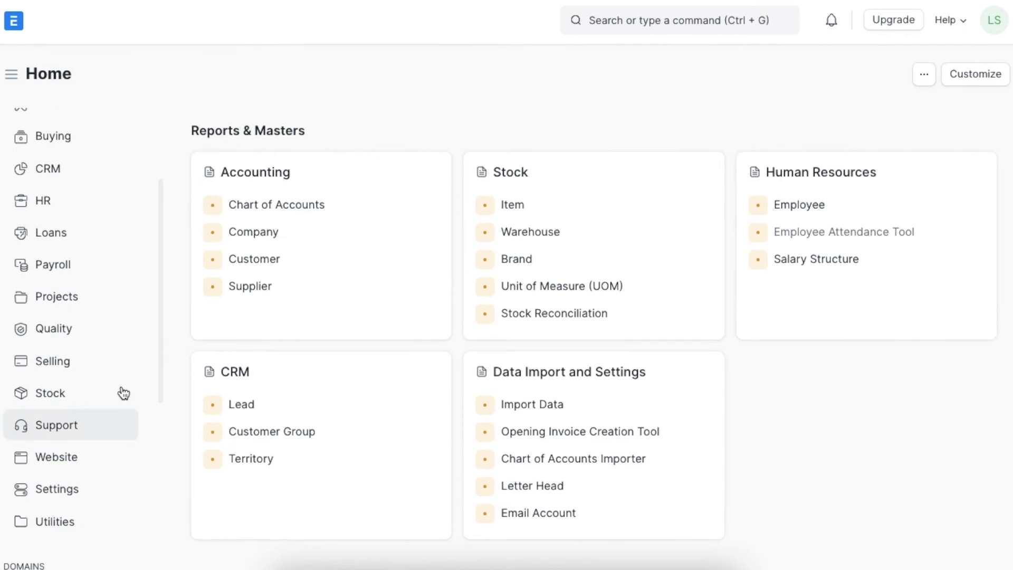
# Open the Address list from the Selling workspace and the 'address' search.
pyautogui.click(113, 369)
pyautogui.scroll(-5, 715, 434)
pyautogui.click(866, 325)
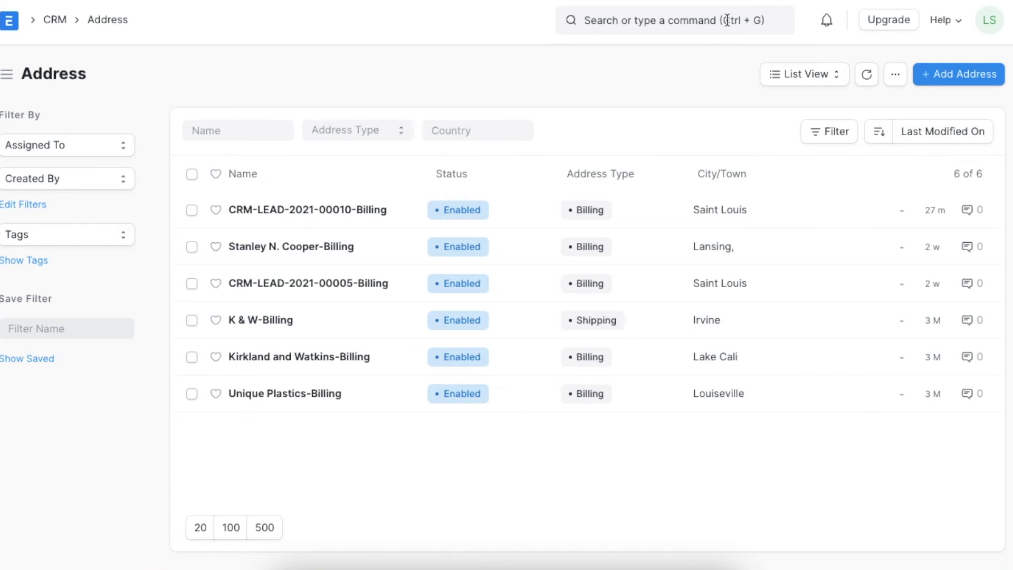
pyautogui.click(727, 20)
pyautogui.write('address')
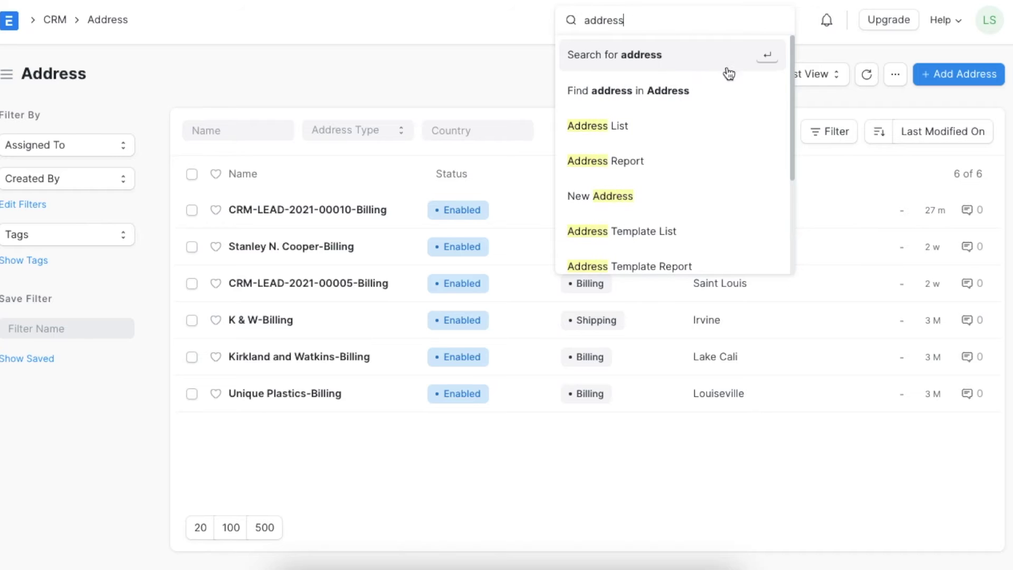
pyautogui.click(704, 125)
# Start a new address with the lead's name as title, plus their email and phone number.
pyautogui.click(945, 74)
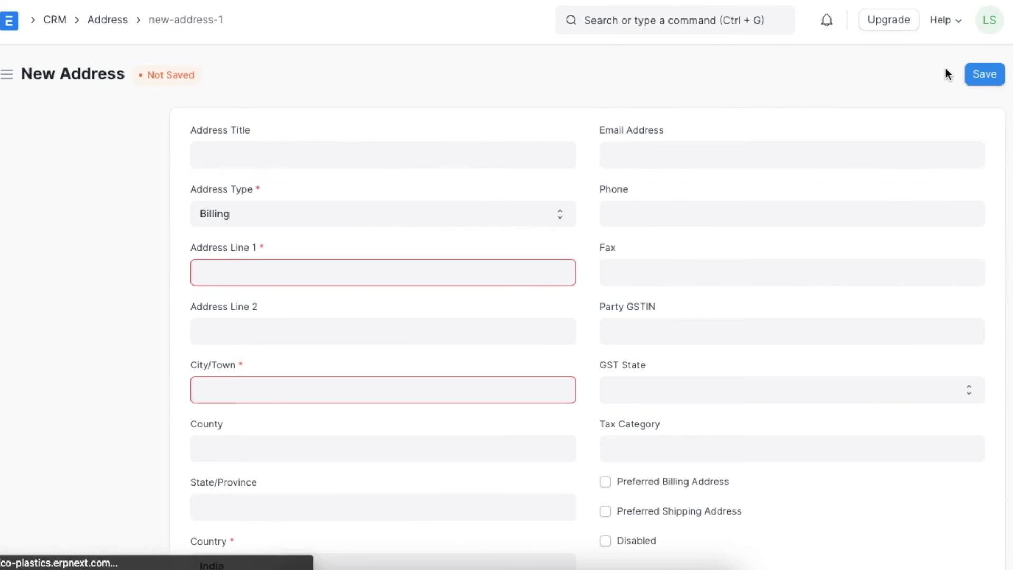
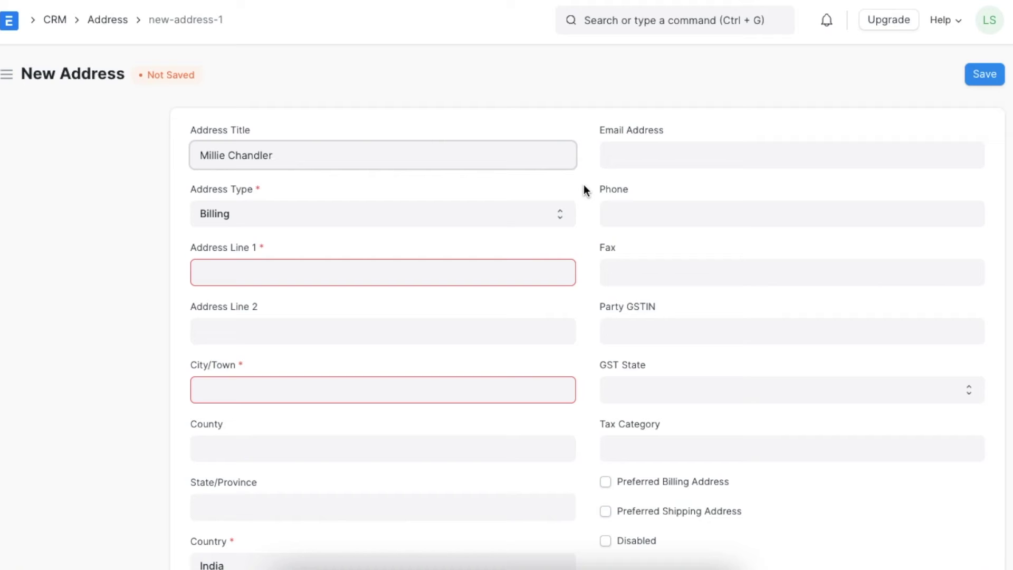
pyautogui.click(624, 157)
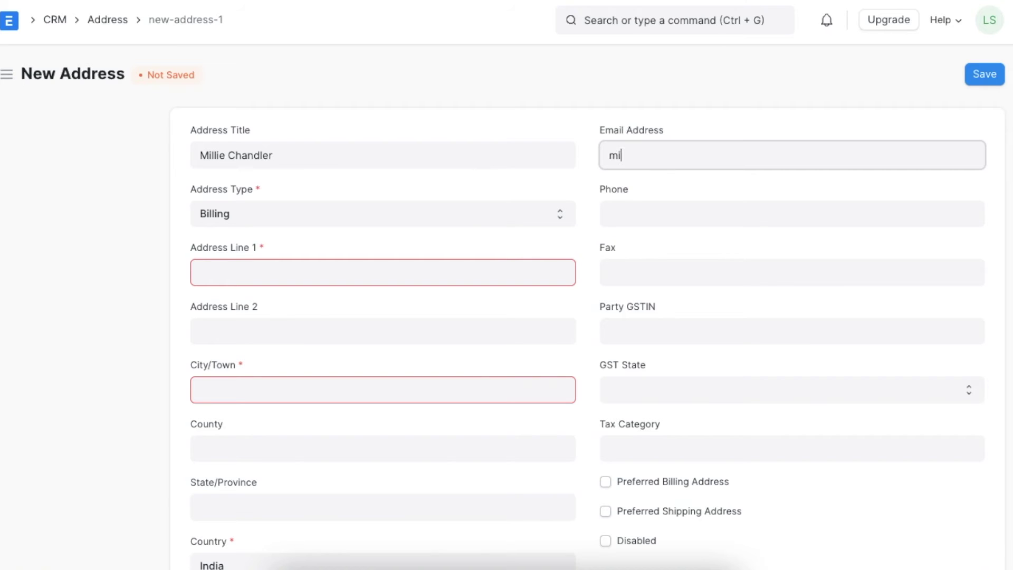
pyautogui.click(612, 207)
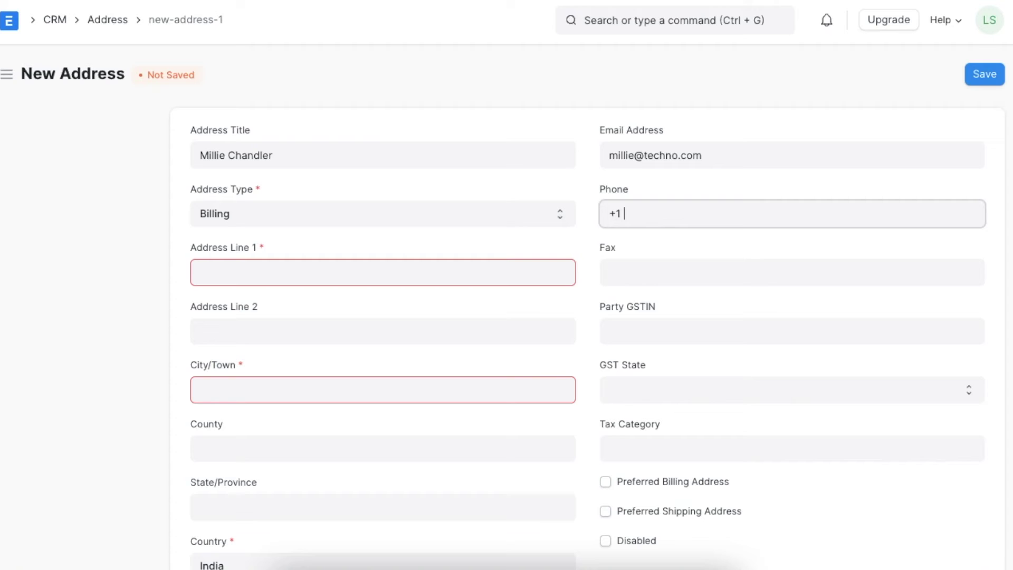
# Enter the lead's street address line and begin the city name.
pyautogui.click(255, 284)
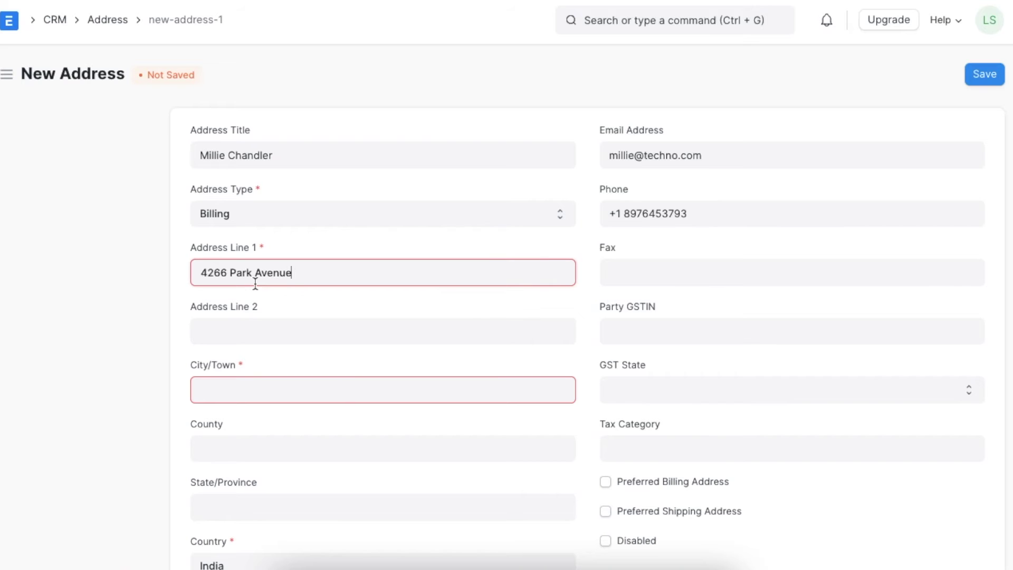
pyautogui.click(240, 390)
pyautogui.write('Sacrem')
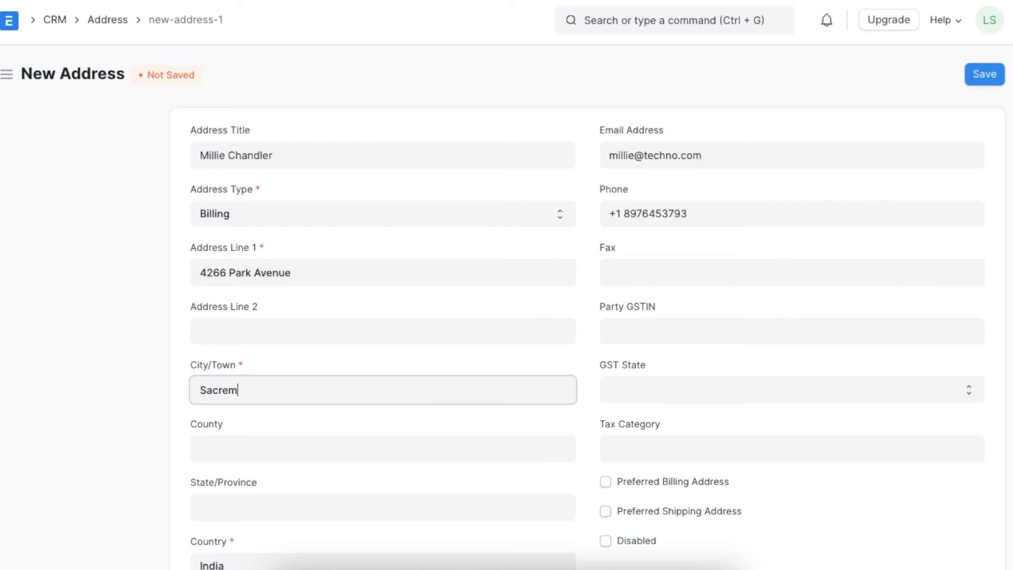
pyautogui.press('BackSpace')
pyautogui.press('BackSpace')
# Finish the city, set the state to California and the country to United States.
pyautogui.write('amento')
pyautogui.scroll(-2, 192, 441)
pyautogui.click(224, 410)
pyautogui.write('ifornia')
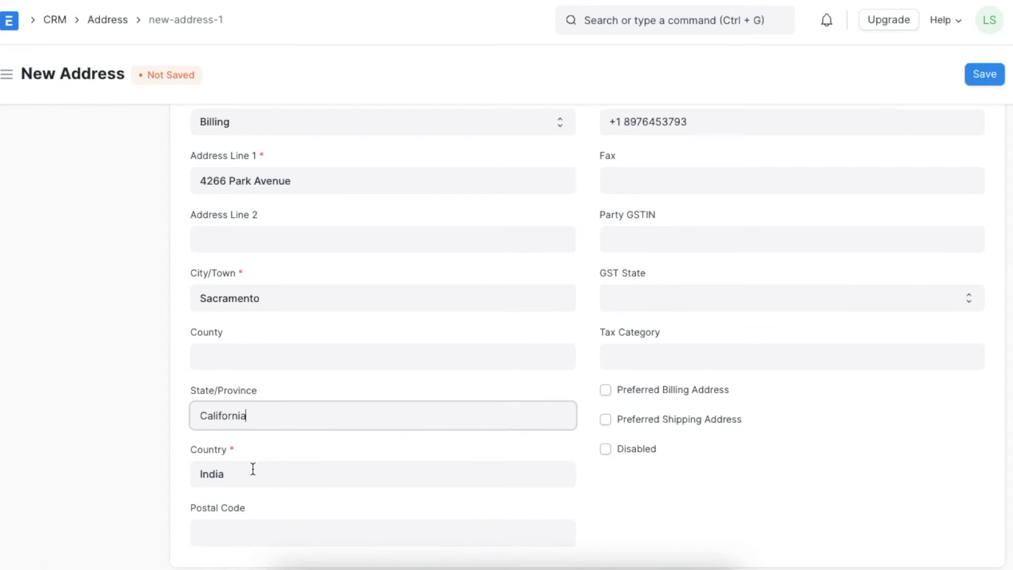
pyautogui.scroll(-1, 254, 467)
pyautogui.click(255, 421)
pyautogui.write('united')
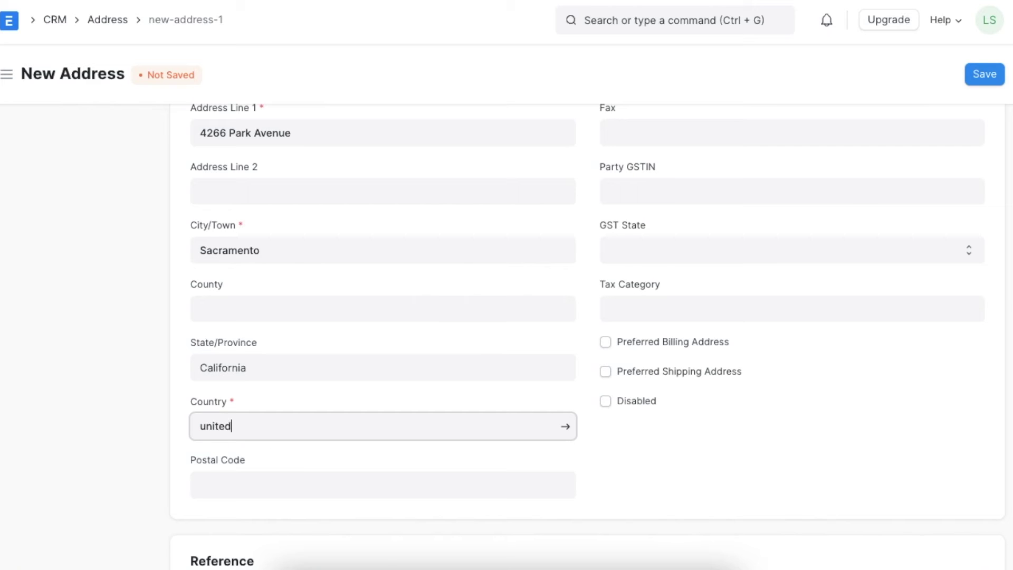
pyautogui.click(265, 528)
# Enter the postal code and mark the address as preferred billing address.
pyautogui.scroll(-2, 555, 445)
pyautogui.click(511, 397)
pyautogui.write('95823')
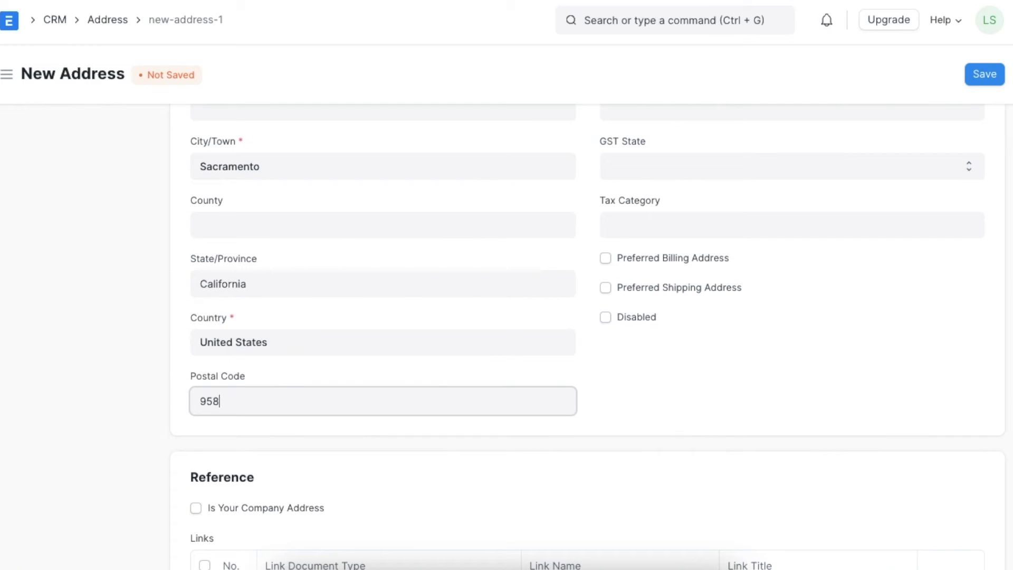
pyautogui.click(654, 412)
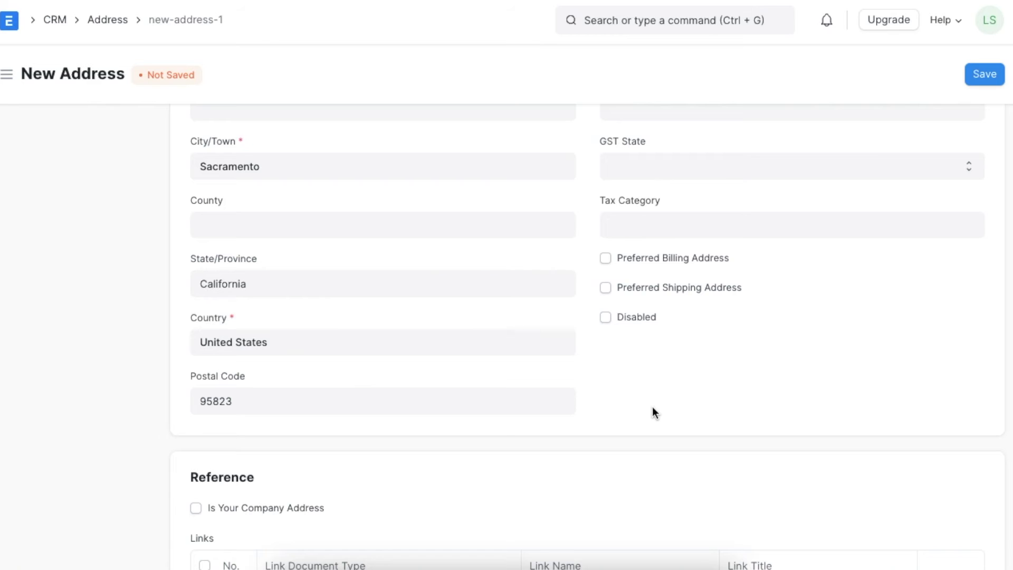
pyautogui.scroll(1, 653, 412)
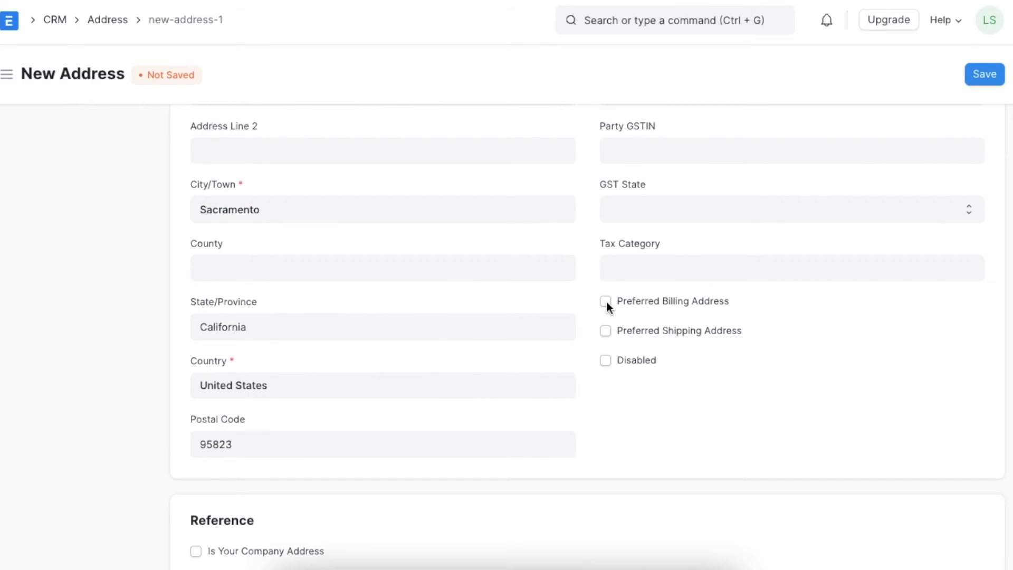
pyautogui.click(605, 332)
pyautogui.click(606, 362)
pyautogui.scroll(-4, 591, 409)
pyautogui.scroll(-1, 591, 414)
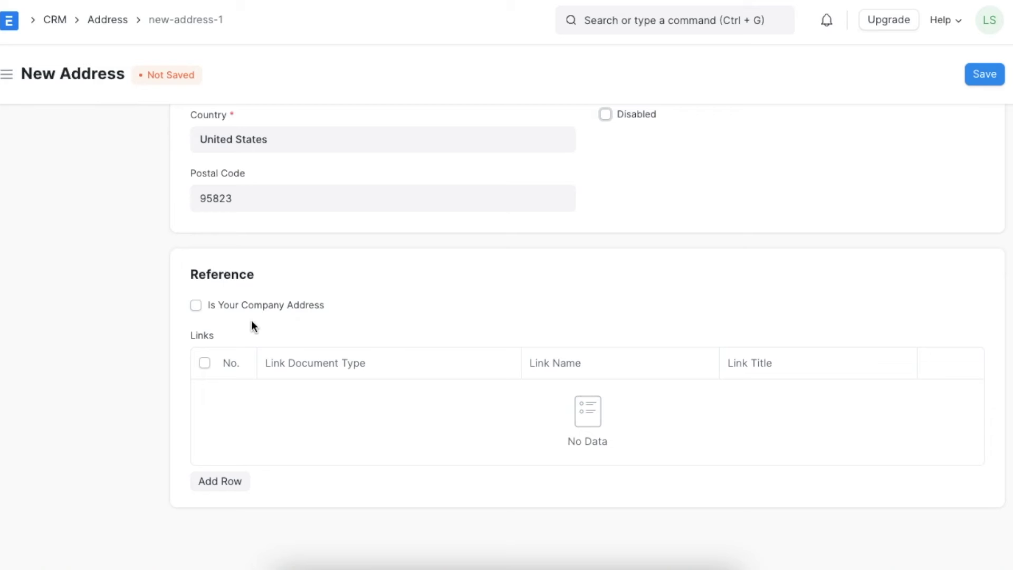
pyautogui.click(198, 306)
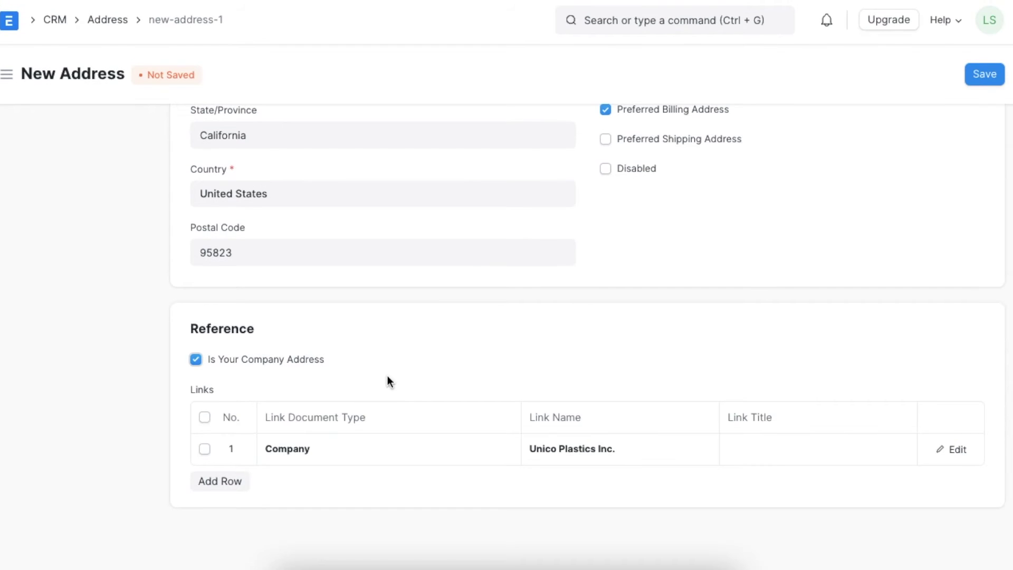
pyautogui.click(195, 360)
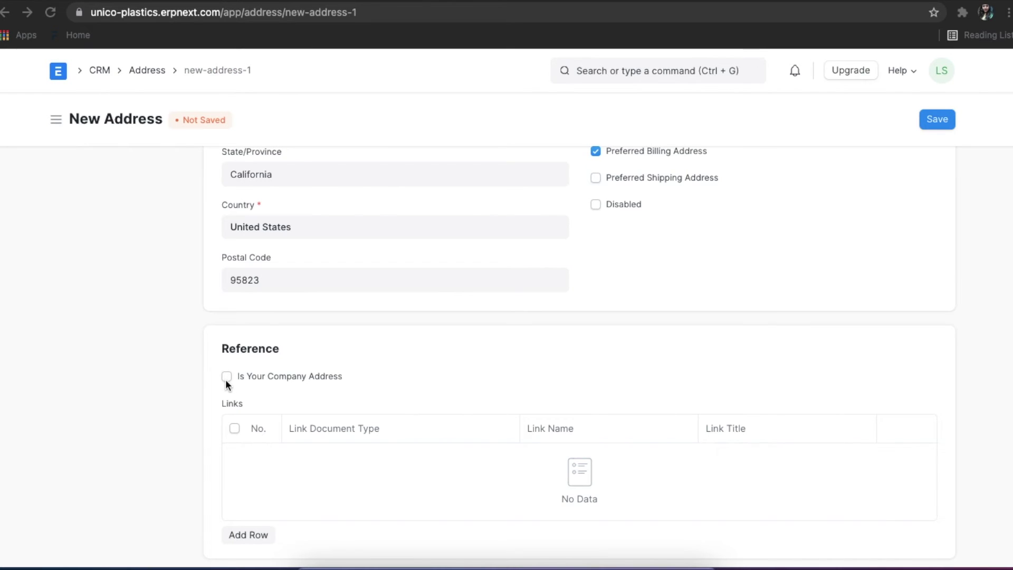
pyautogui.scroll(-2, 378, 388)
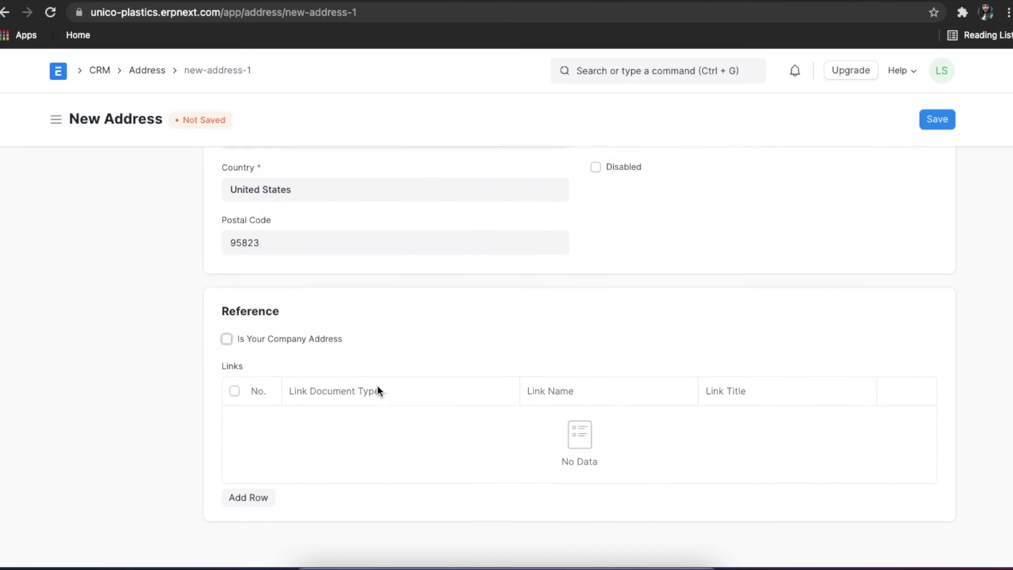
# Add a Links row of type Lead pointing to the person's lead record, then save the address.
pyautogui.click(258, 486)
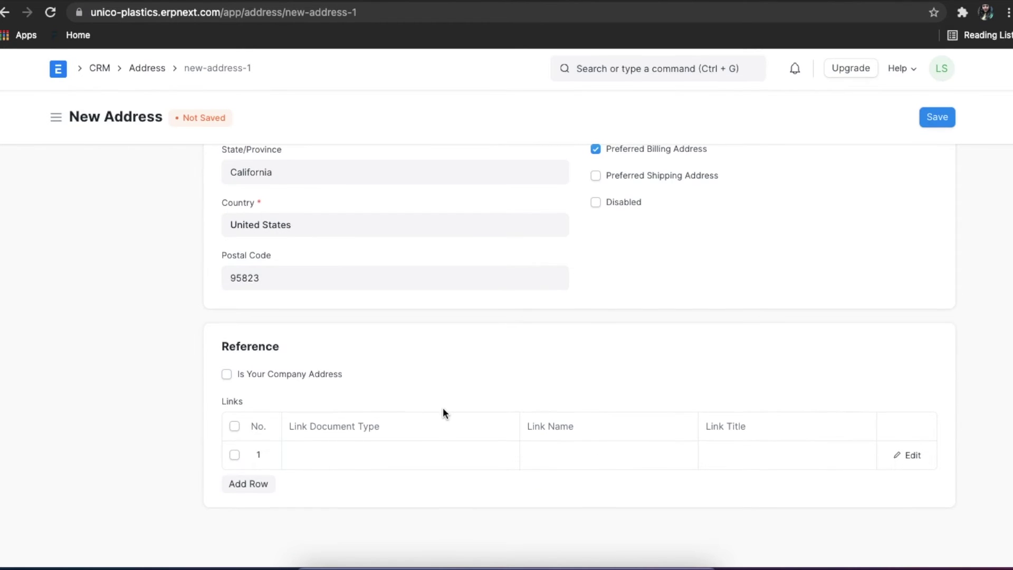
pyautogui.click(379, 458)
pyautogui.write('lead')
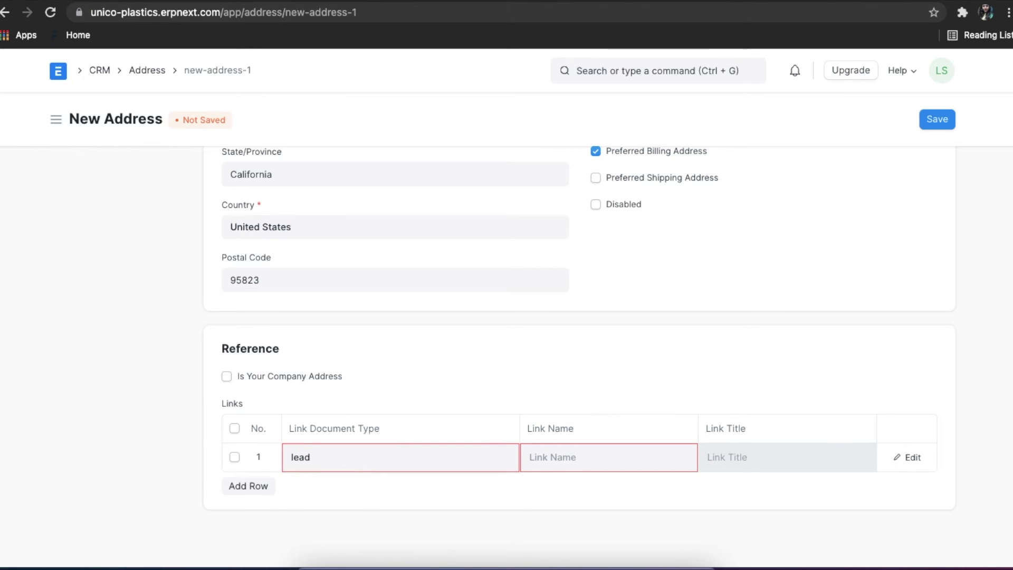
pyautogui.click(360, 492)
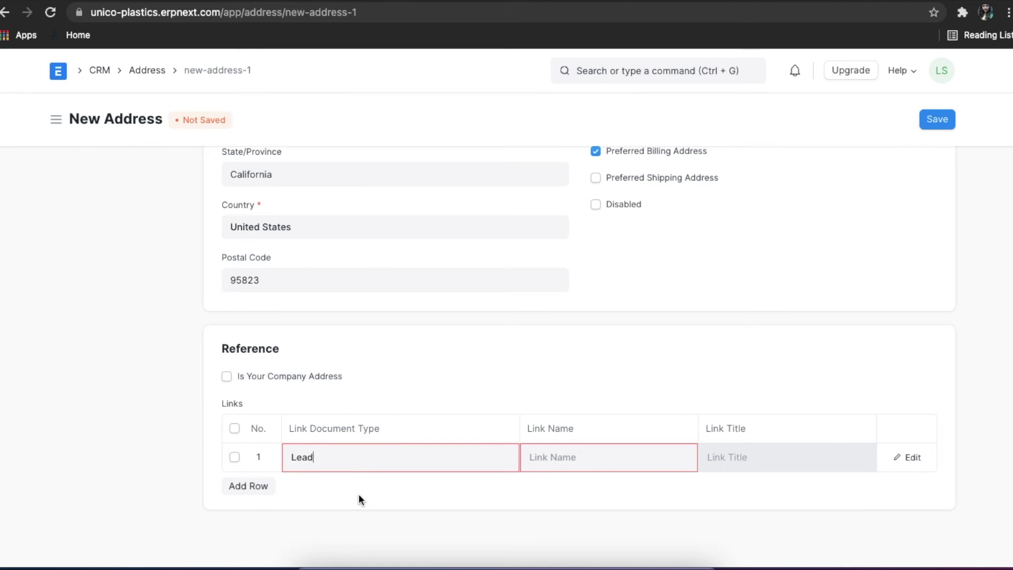
pyautogui.click(537, 464)
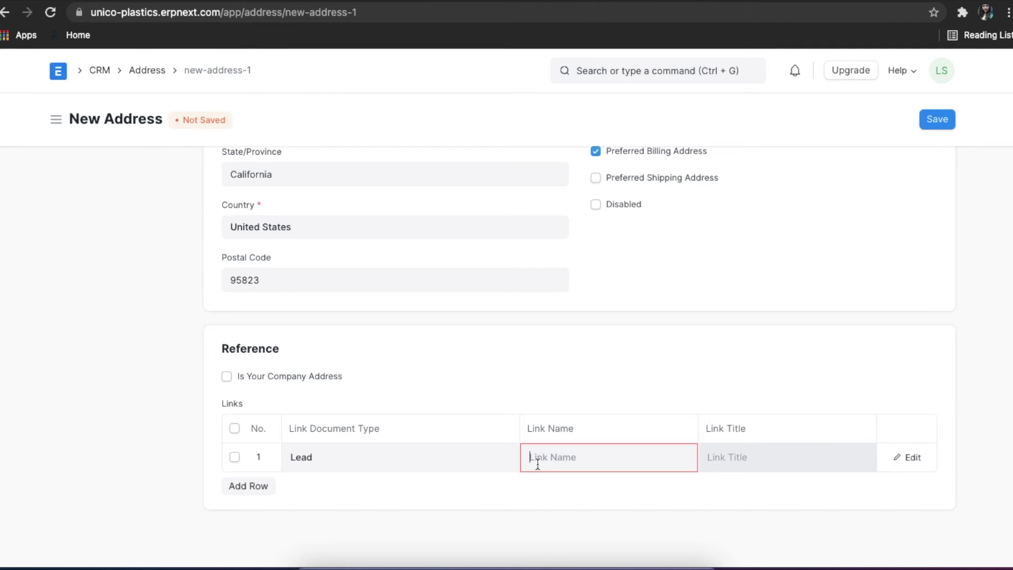
pyautogui.write('mill')
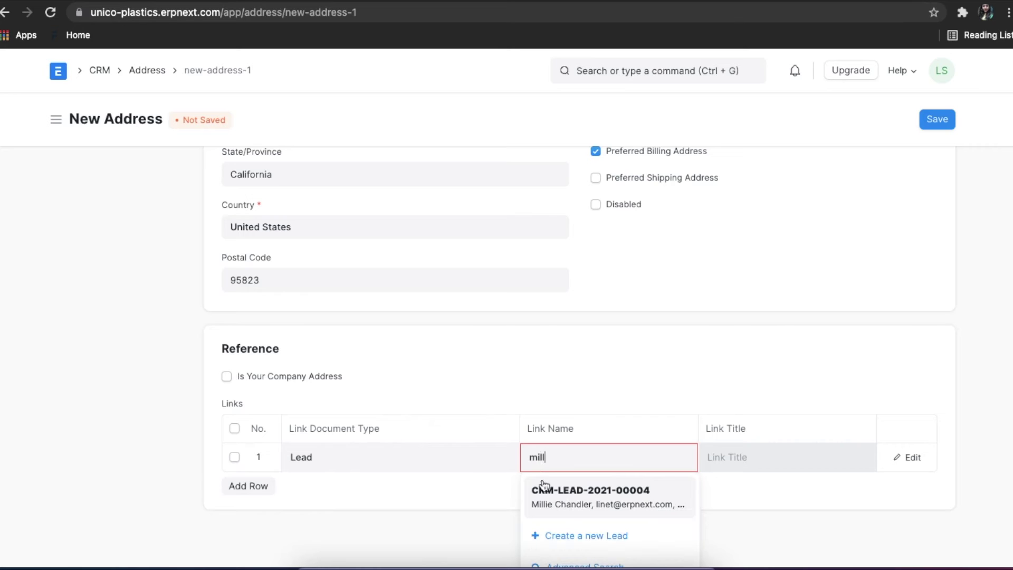
pyautogui.click(552, 494)
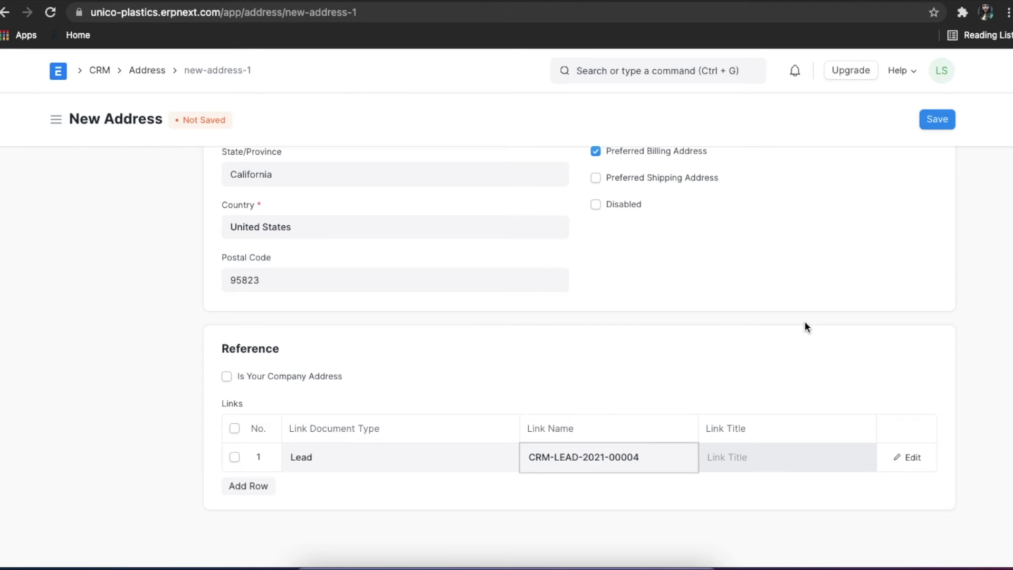
pyautogui.scroll(1, 806, 326)
pyautogui.scroll(5, 805, 326)
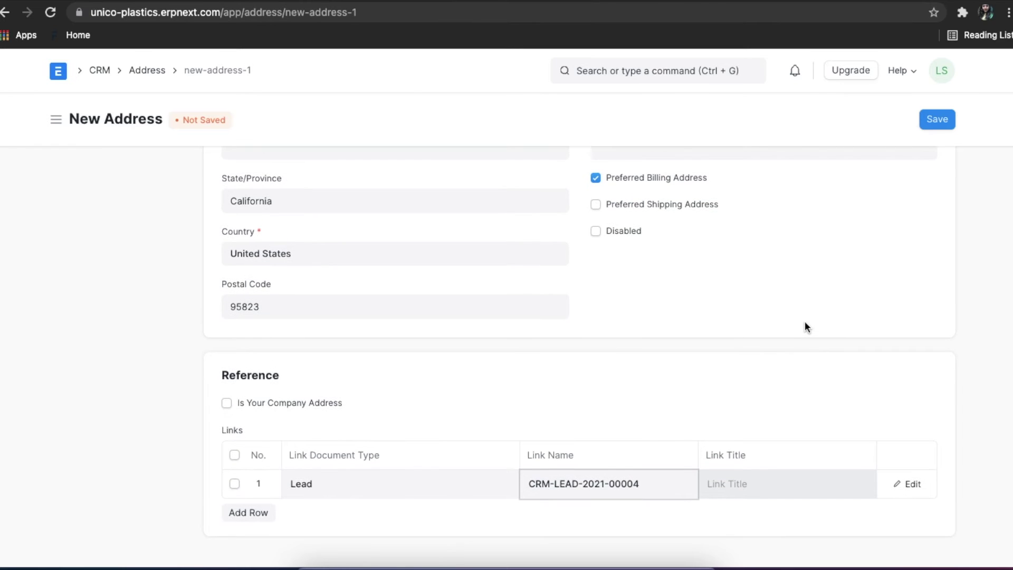
pyautogui.scroll(6, 806, 321)
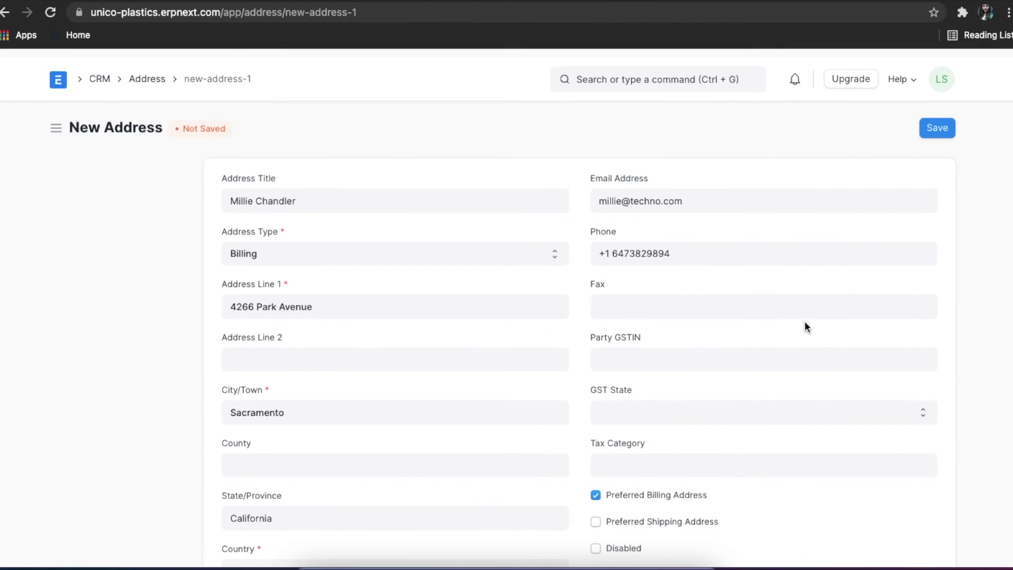
pyautogui.click(939, 119)
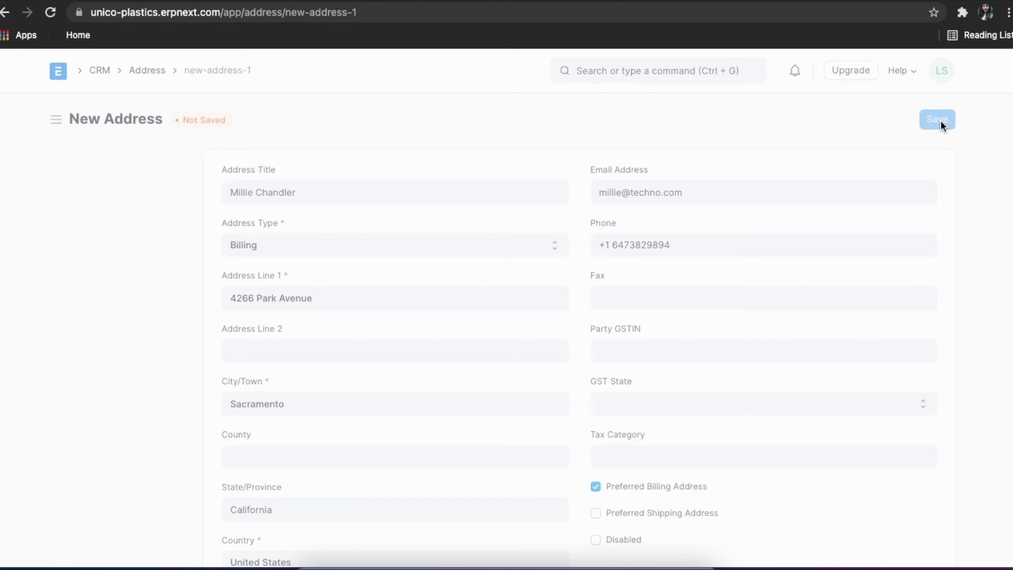
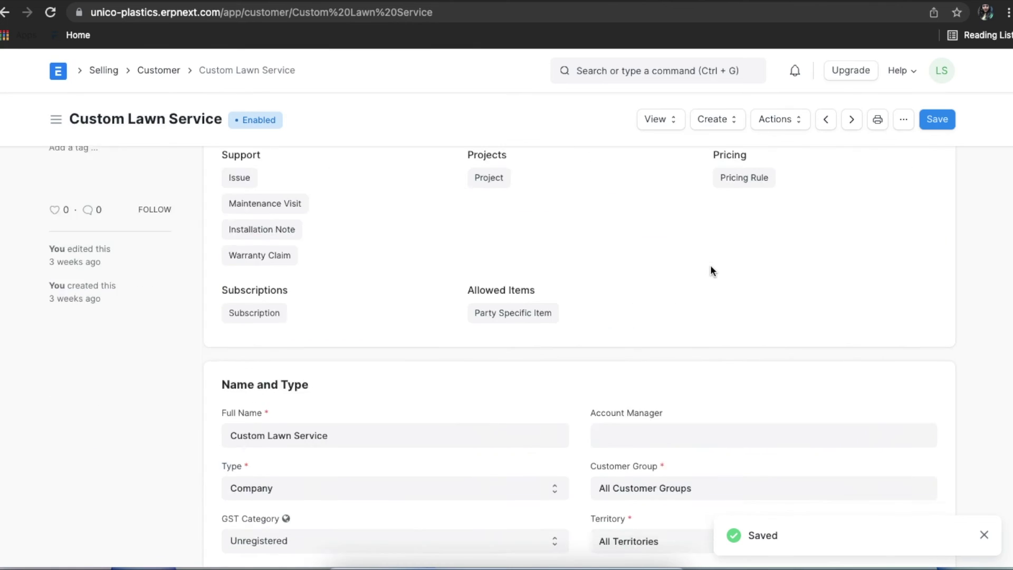
# Start a new contact for Custom Lawn Service and enter the contact's first and last name.
pyautogui.scroll(-10, 710, 270)
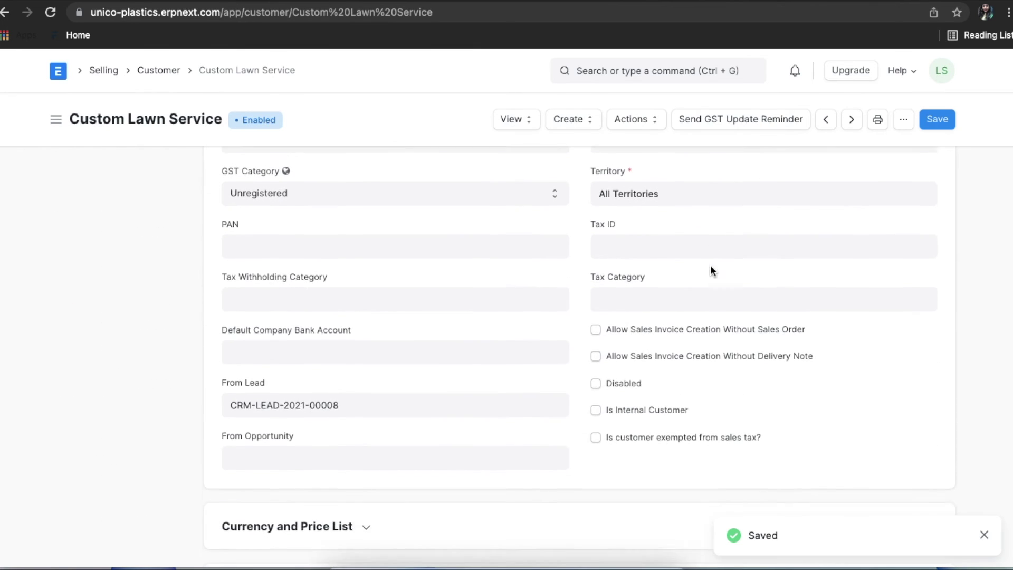
pyautogui.click(622, 319)
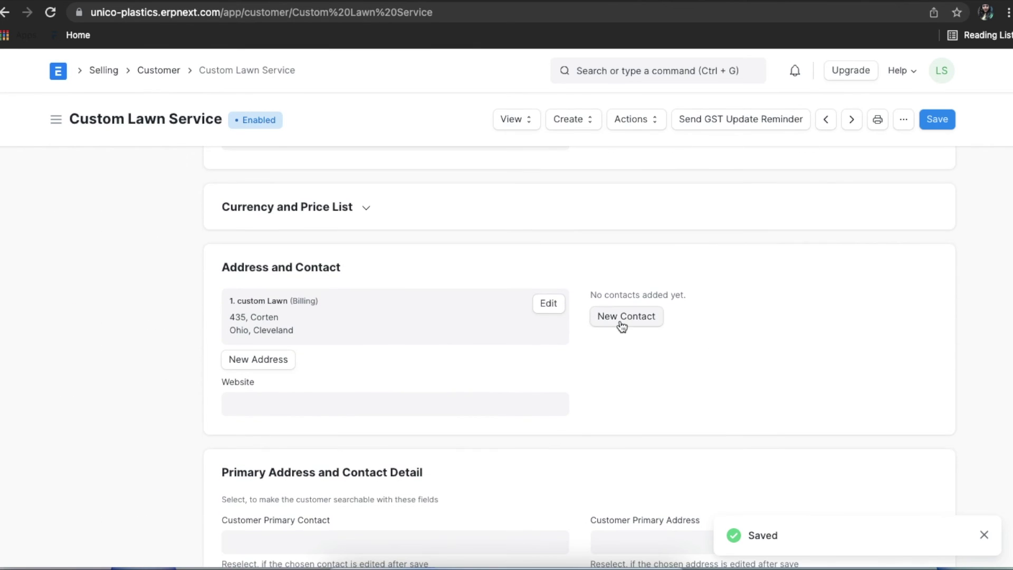
pyautogui.click(410, 279)
pyautogui.click(399, 290)
# Add an email row with the contact's email address, marked Is Primary.
pyautogui.scroll(-1, 399, 290)
pyautogui.scroll(-2, 303, 489)
pyautogui.click(251, 509)
pyautogui.click(348, 207)
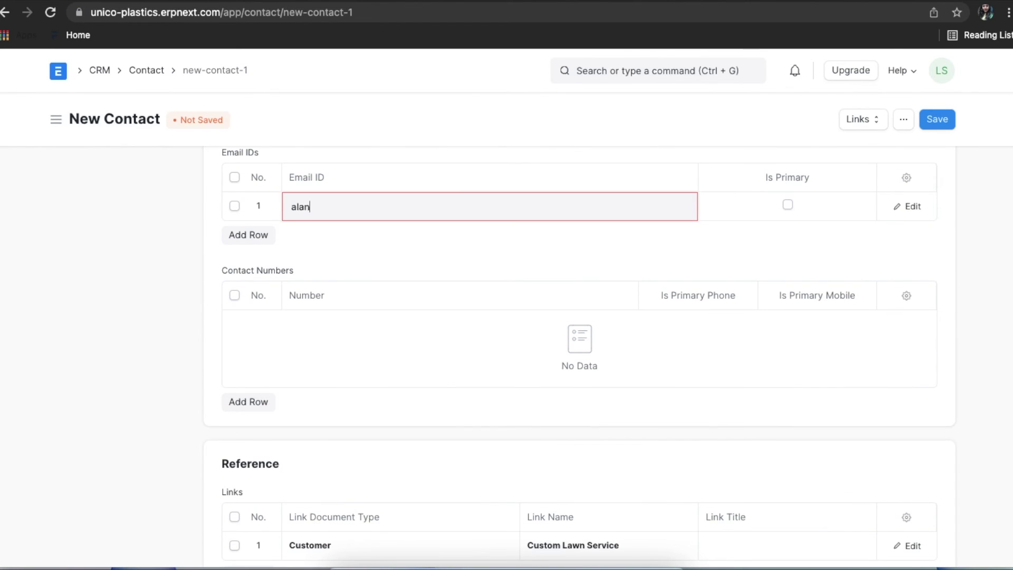
pyautogui.click(786, 204)
# Add a phone row with the contact's phone number as Is Primary Phone, then save.
pyautogui.click(249, 401)
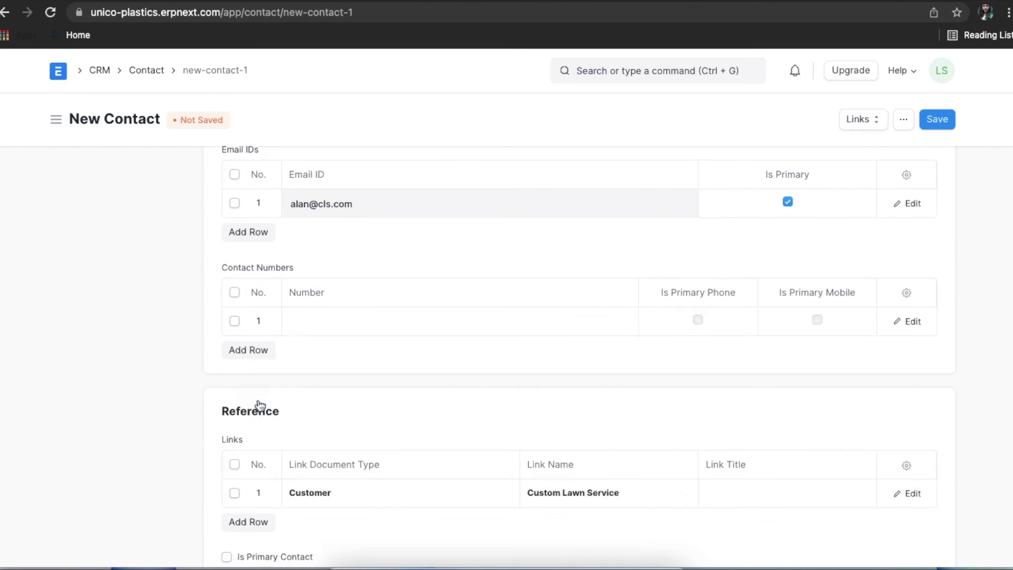
pyautogui.scroll(-2, 346, 227)
pyautogui.click(360, 210)
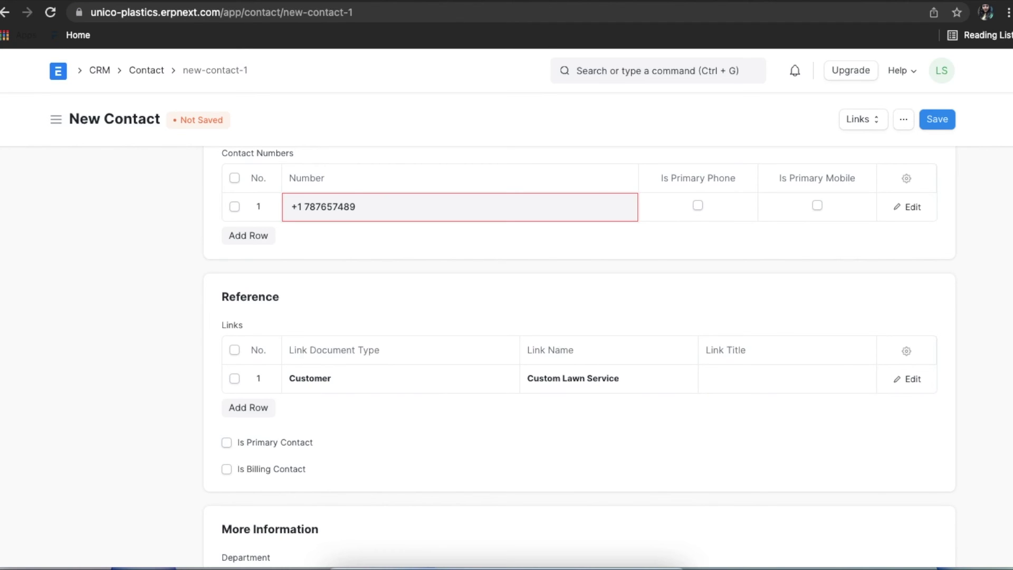
pyautogui.click(698, 205)
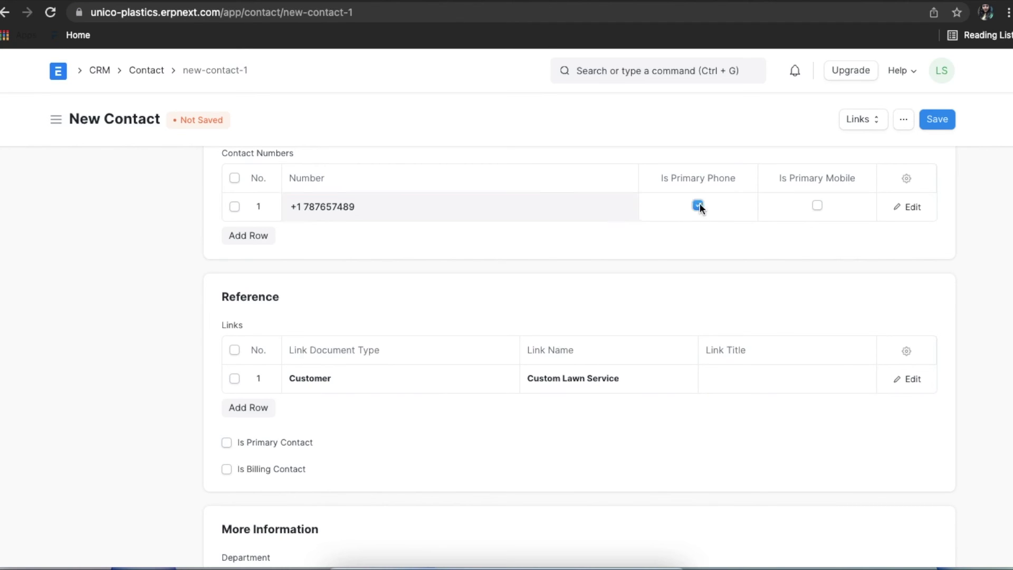
pyautogui.click(942, 121)
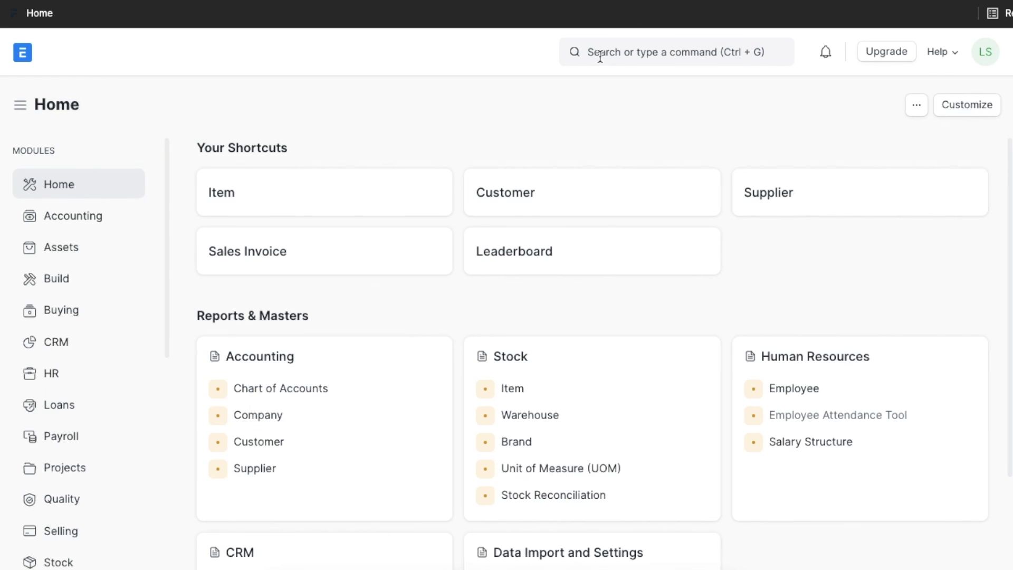
# Search 'address temp' and open the Address Template List.
pyautogui.click(608, 54)
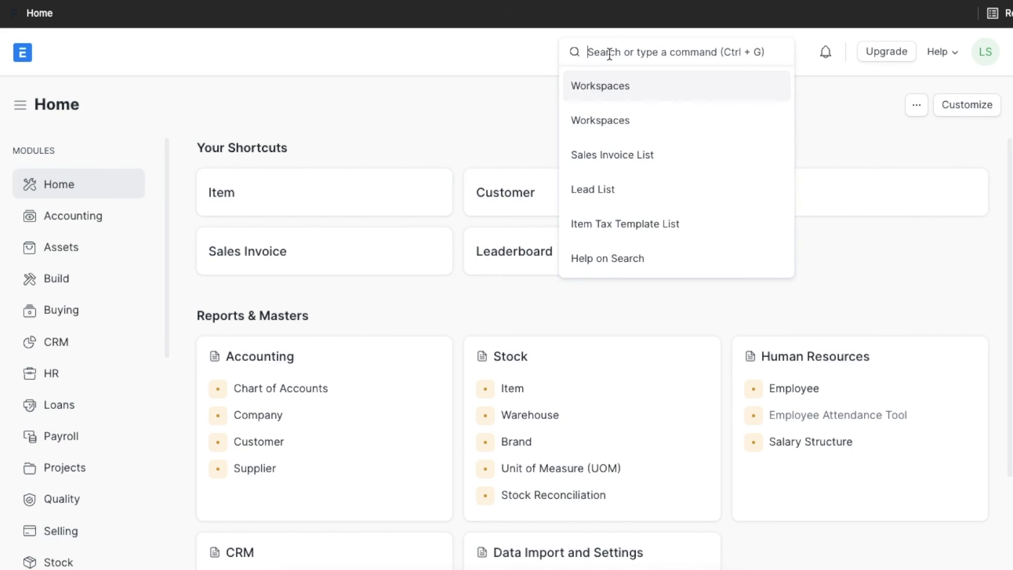
pyautogui.write('address')
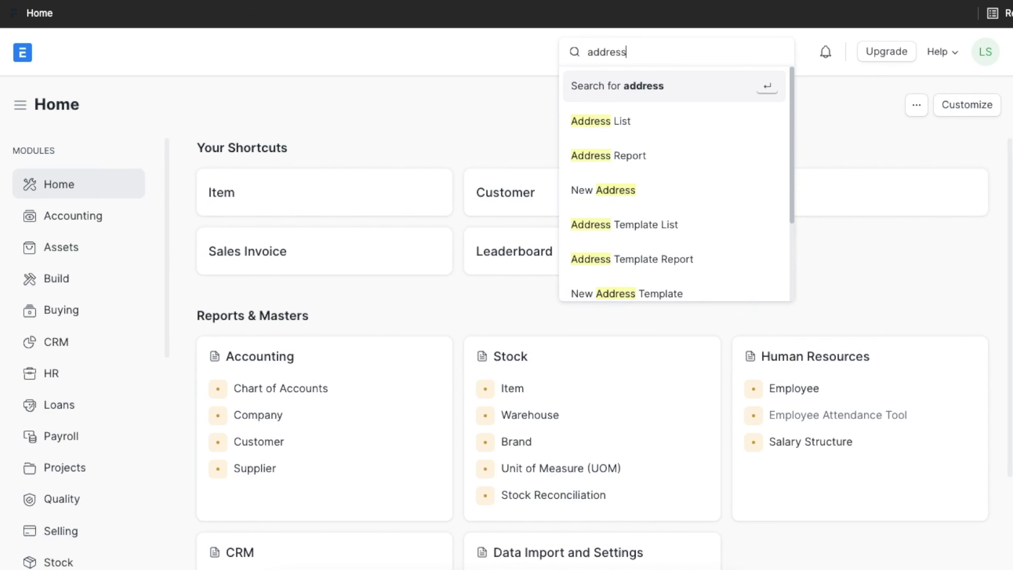
pyautogui.write(' temp')
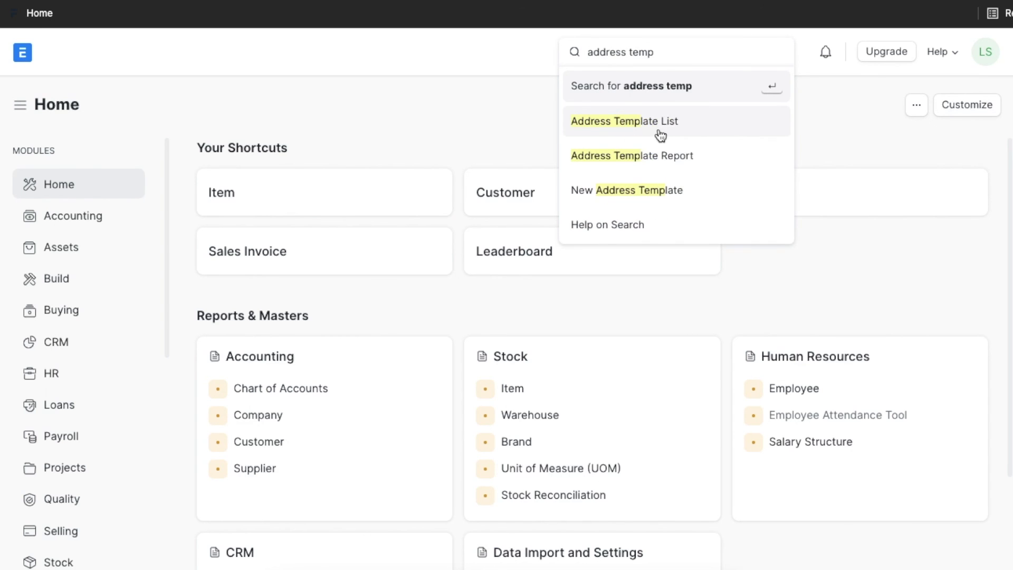
pyautogui.click(659, 129)
# Clear the India Country filter to list all templates and start a new address template.
pyautogui.click(398, 160)
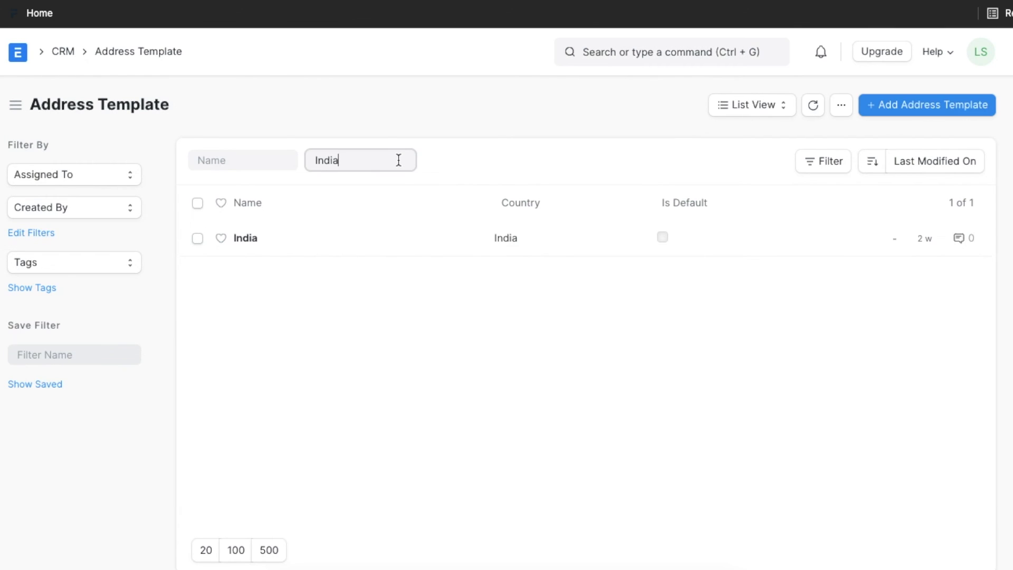
pyautogui.hotkey('ctrl', 'a')
pyautogui.press('BackSpace')
pyautogui.click(490, 161)
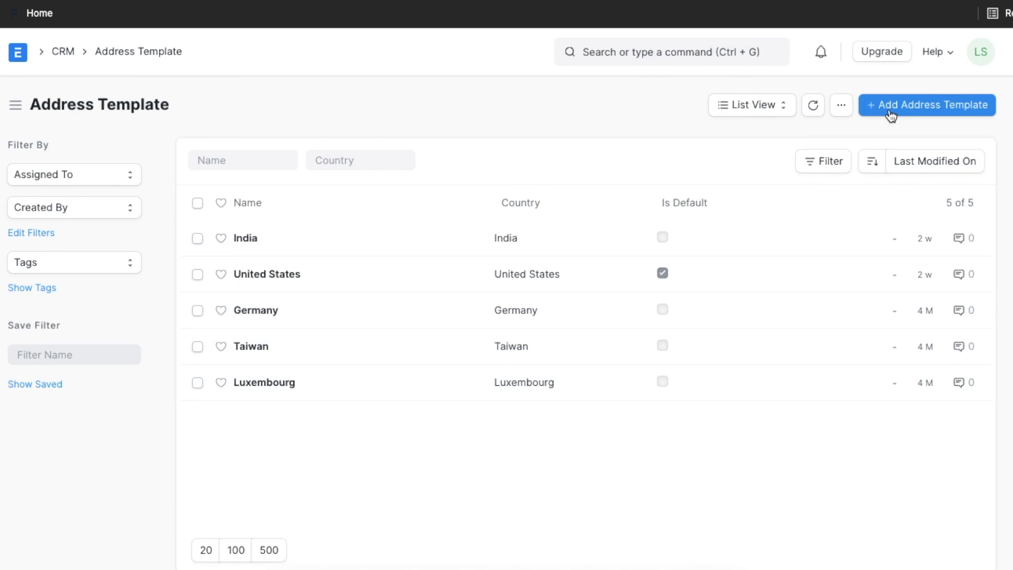
pyautogui.click(891, 108)
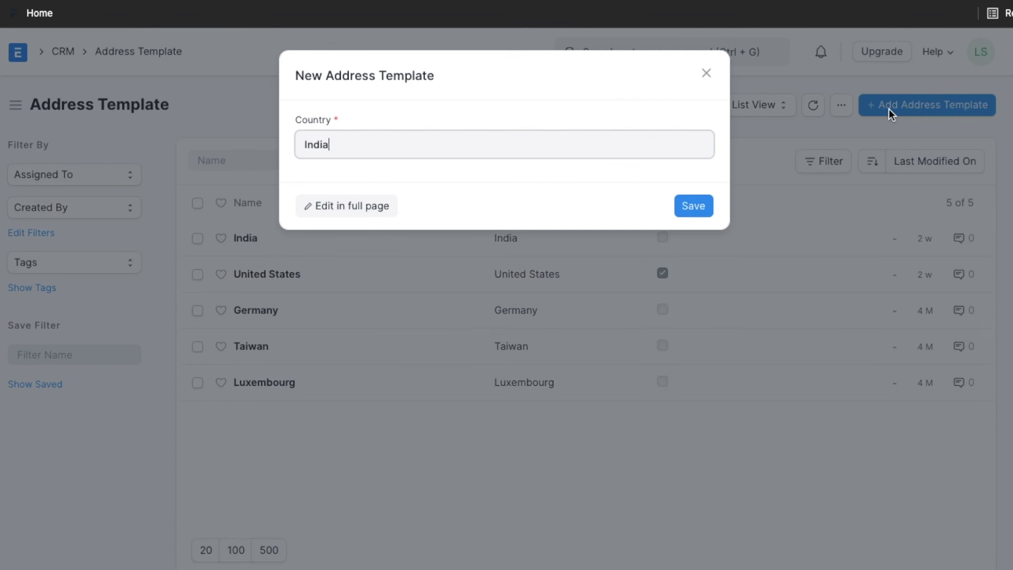
# In the full form, set Country to United Kingdom, save, and return to the template list.
pyautogui.click(387, 205)
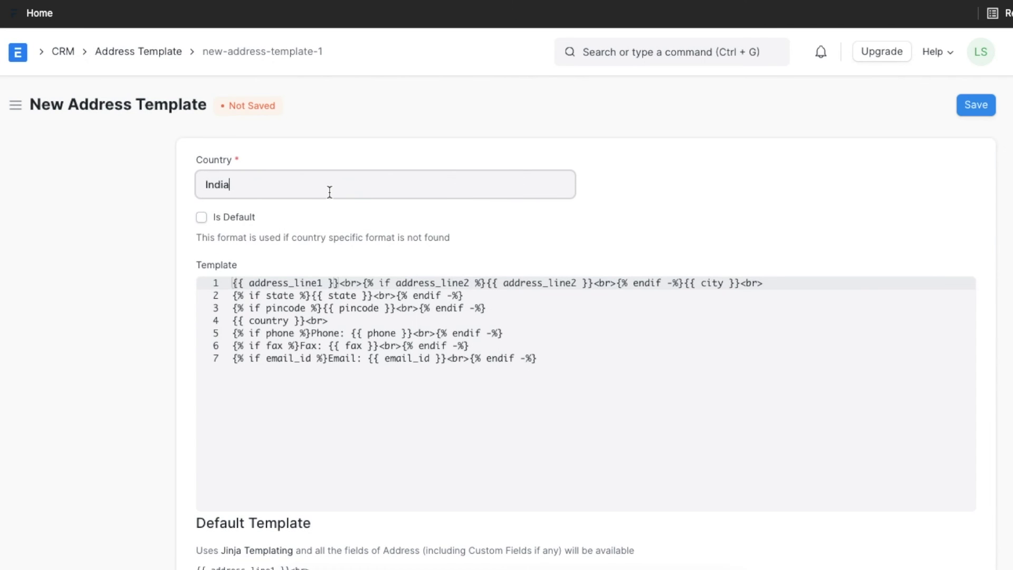
pyautogui.write('united')
pyautogui.click(313, 252)
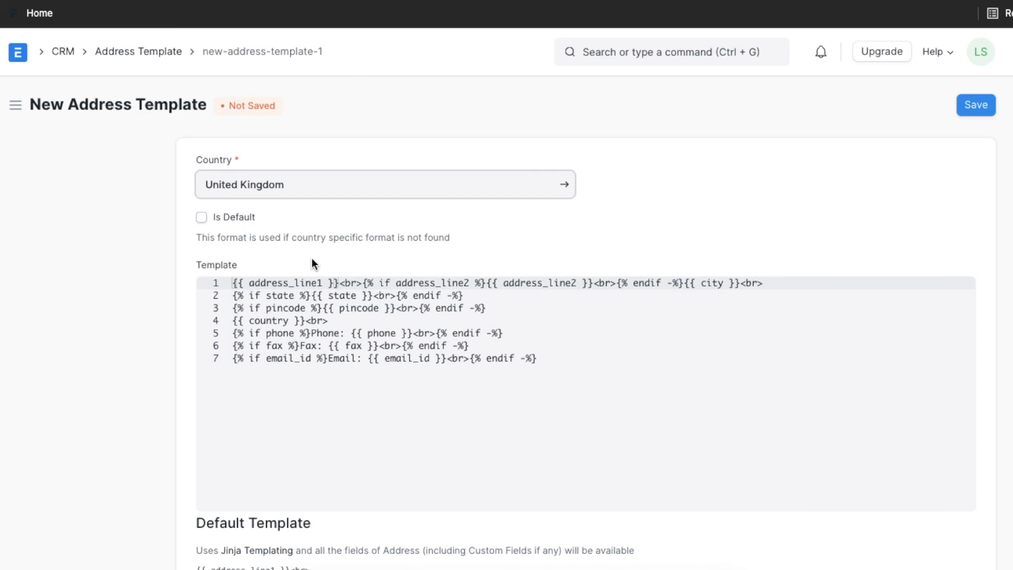
pyautogui.click(202, 218)
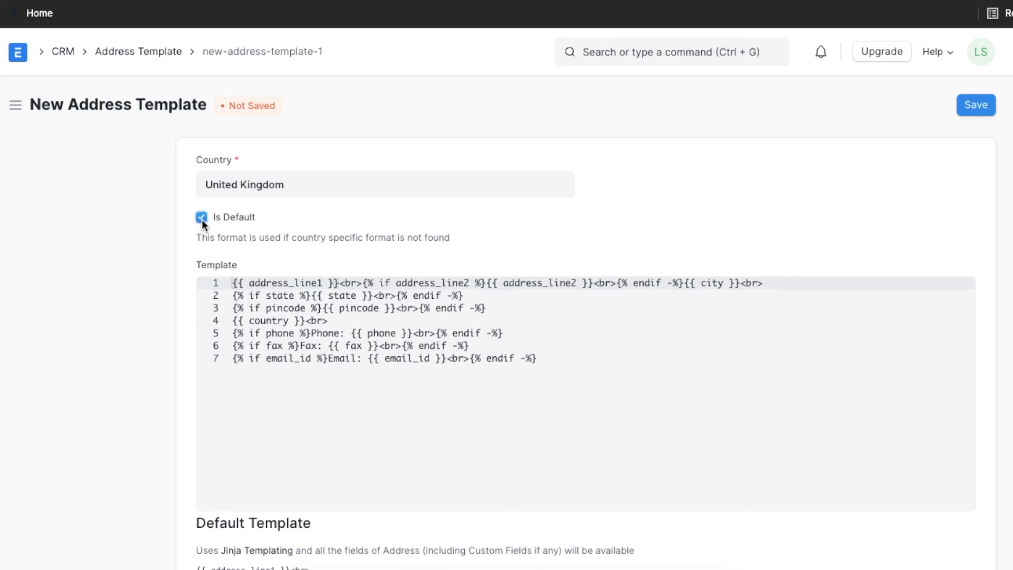
pyautogui.click(978, 106)
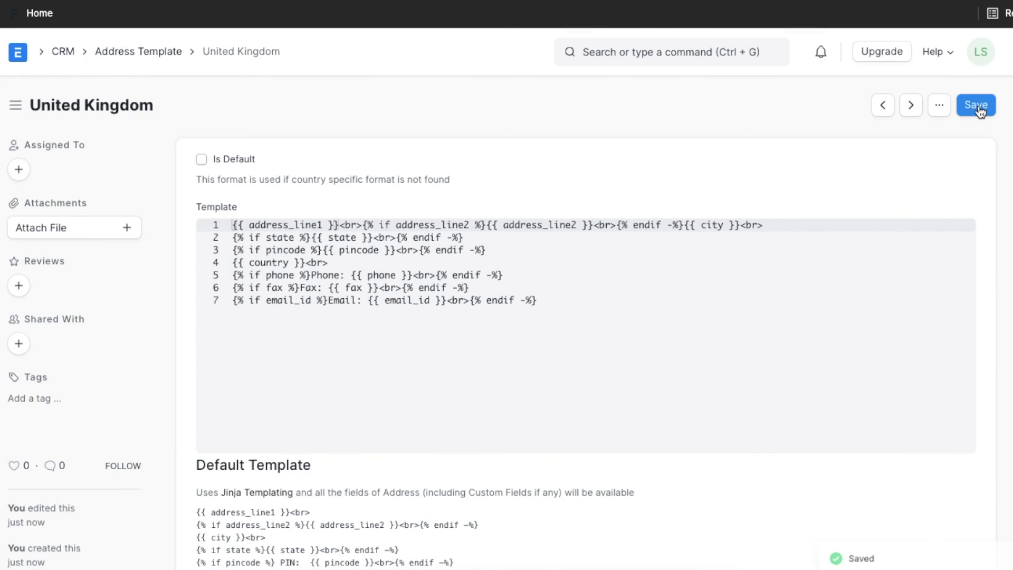
pyautogui.hotkey('alt', 'Left')
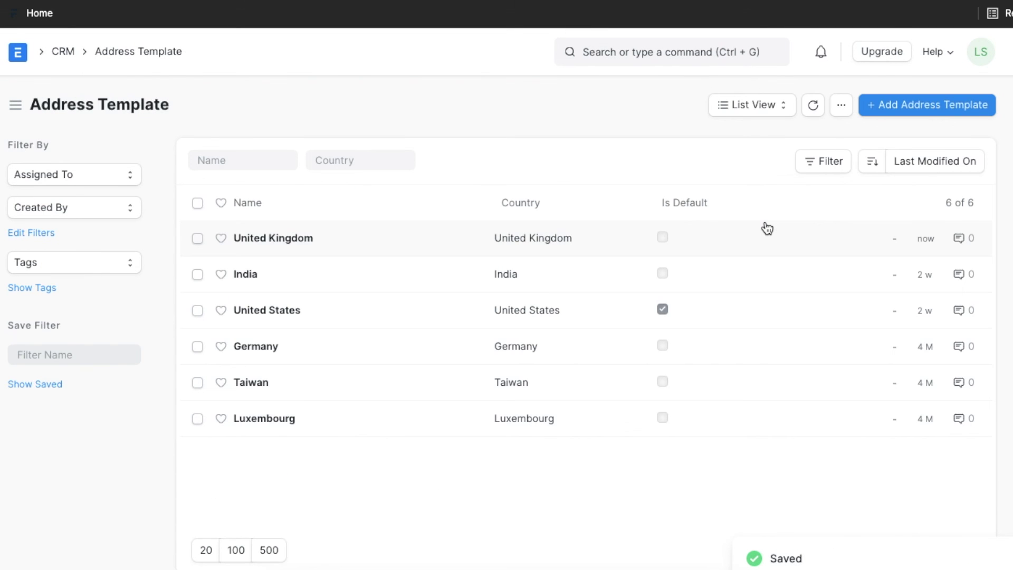